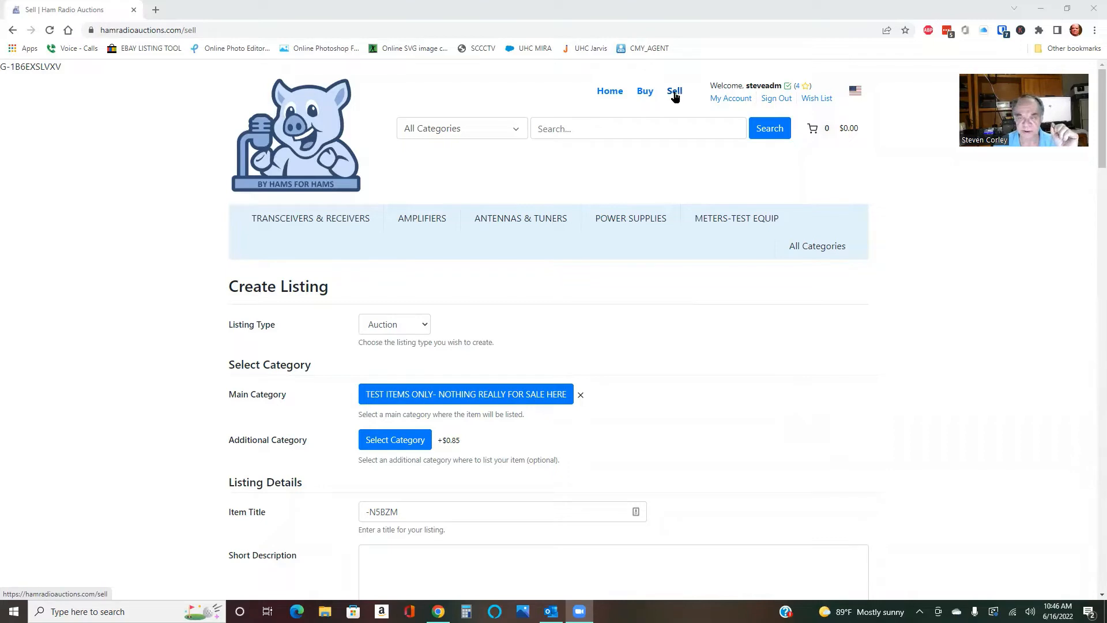
Start a new listing with a blank Create Listing form.
left_click(675, 92)
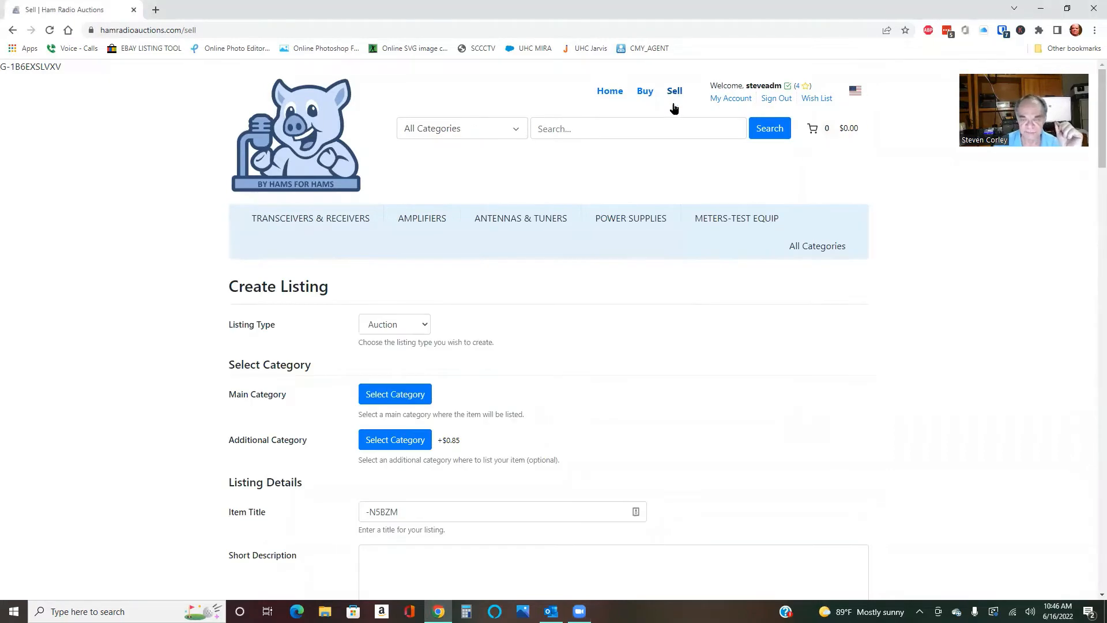
scroll(712, 326, "down", 2)
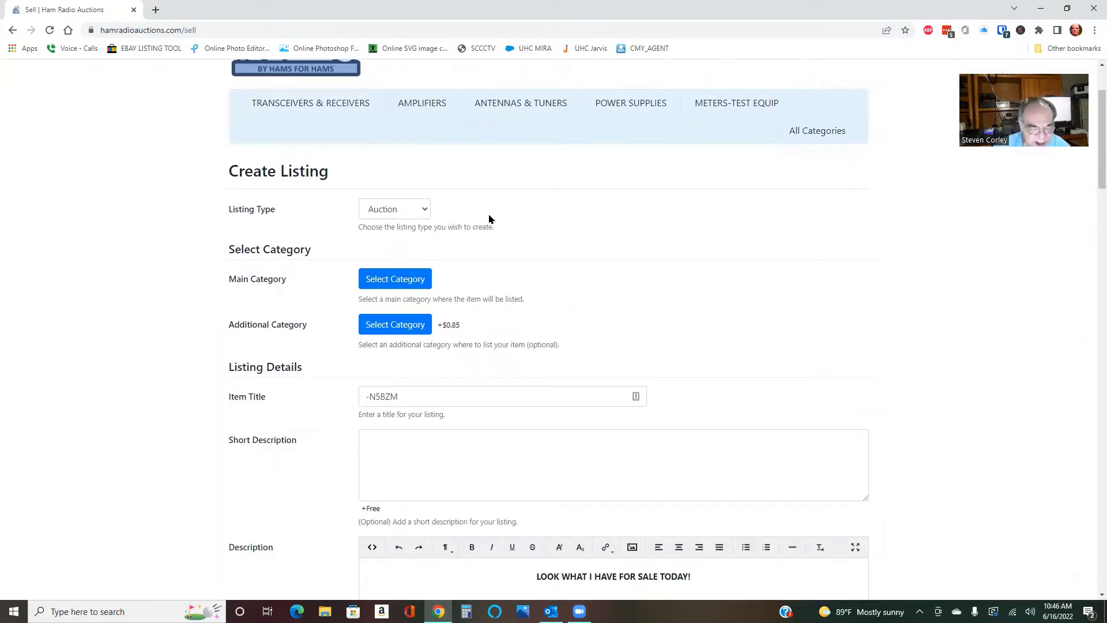
Switch the listing type to Product and back to Auction.
left_click(422, 211)
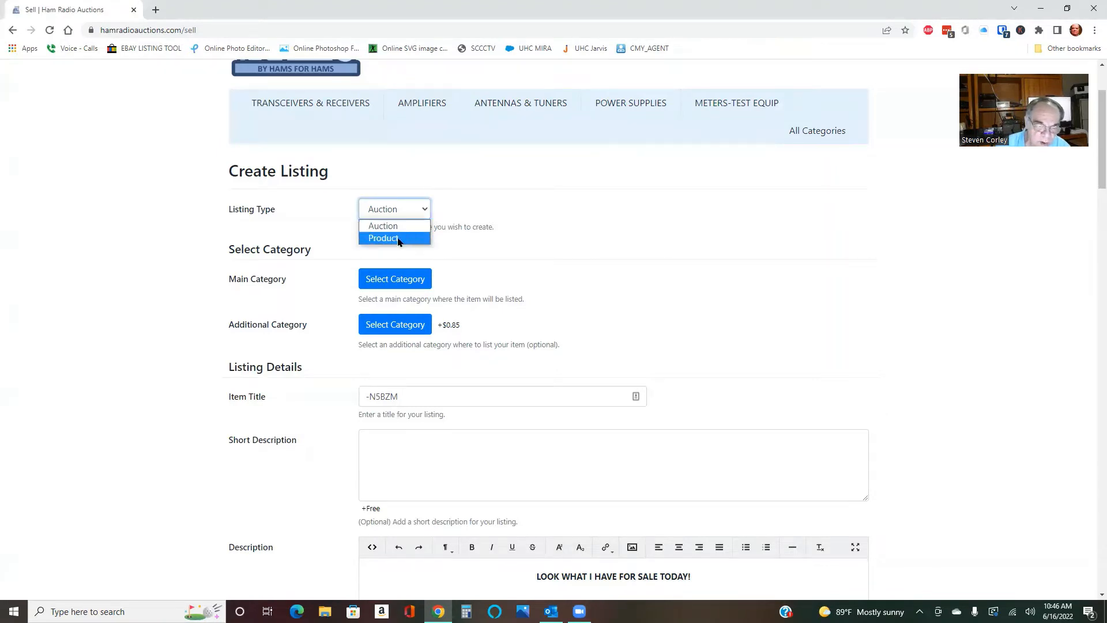
left_click(398, 238)
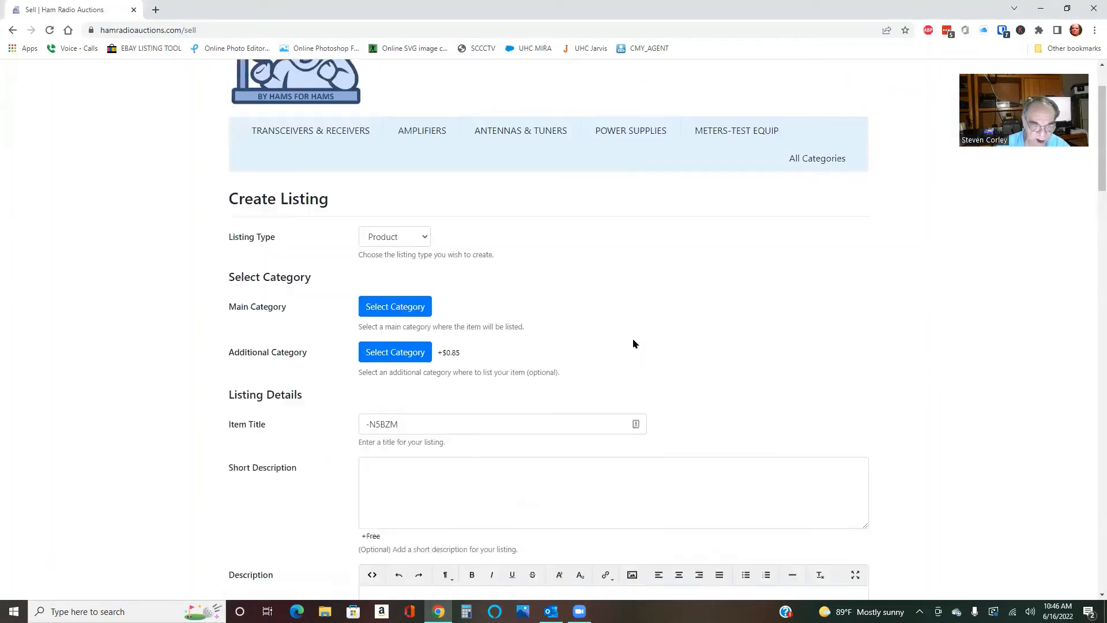
scroll(818, 217, "down", 2)
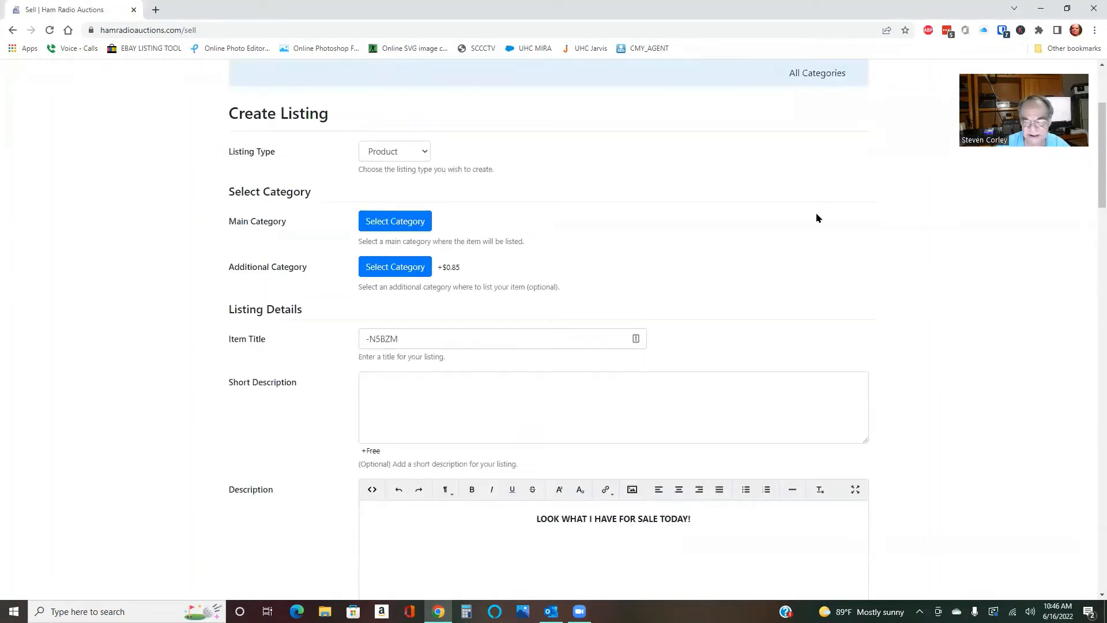
left_click(420, 155)
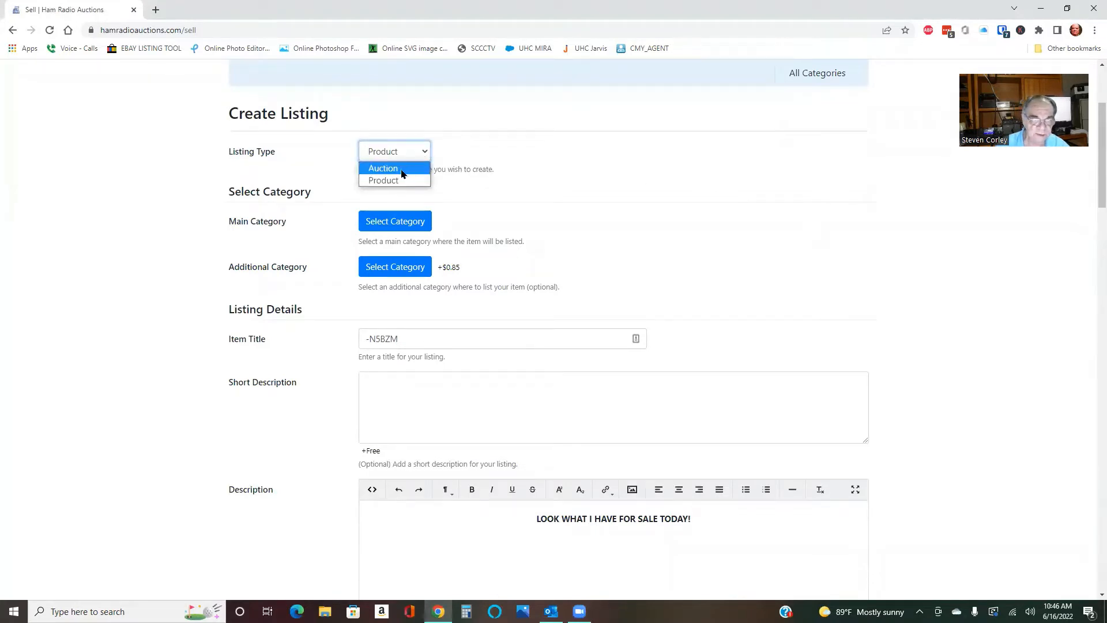
left_click(383, 168)
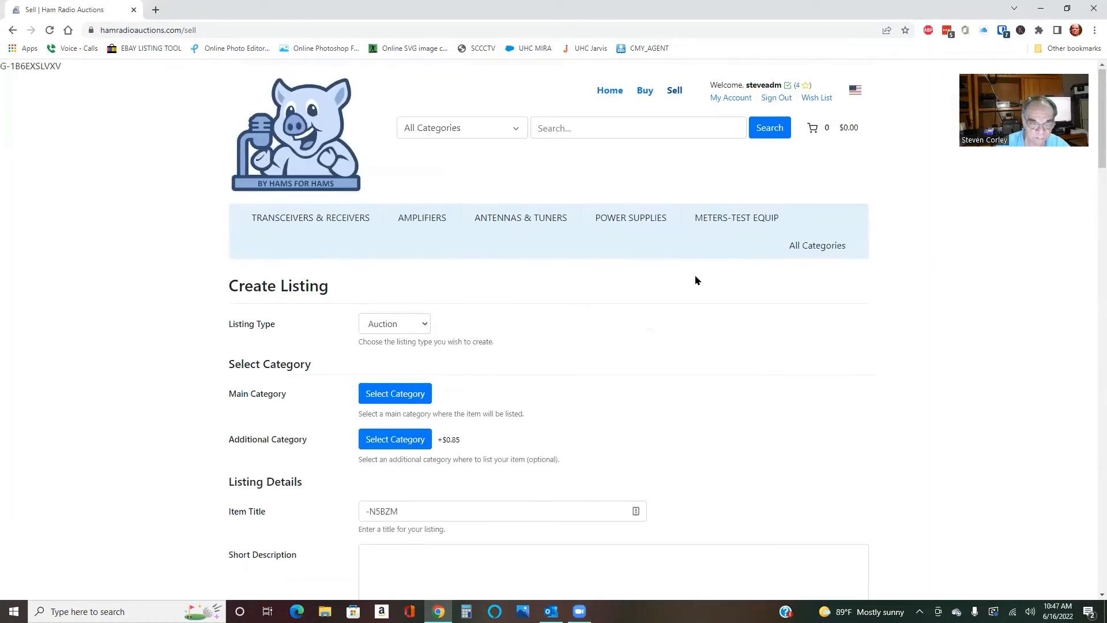
Set the listing's main category to TEST ITEMS ONLY- NOTHING REALLY FOR SALE HERE.
scroll(696, 280, "down", 4)
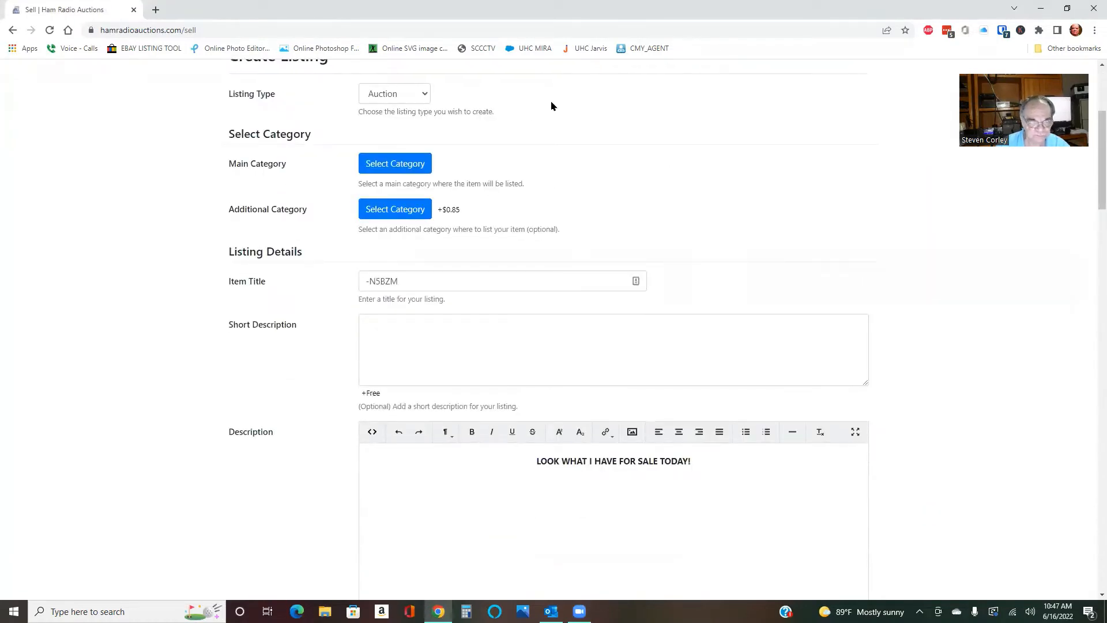
left_click(389, 164)
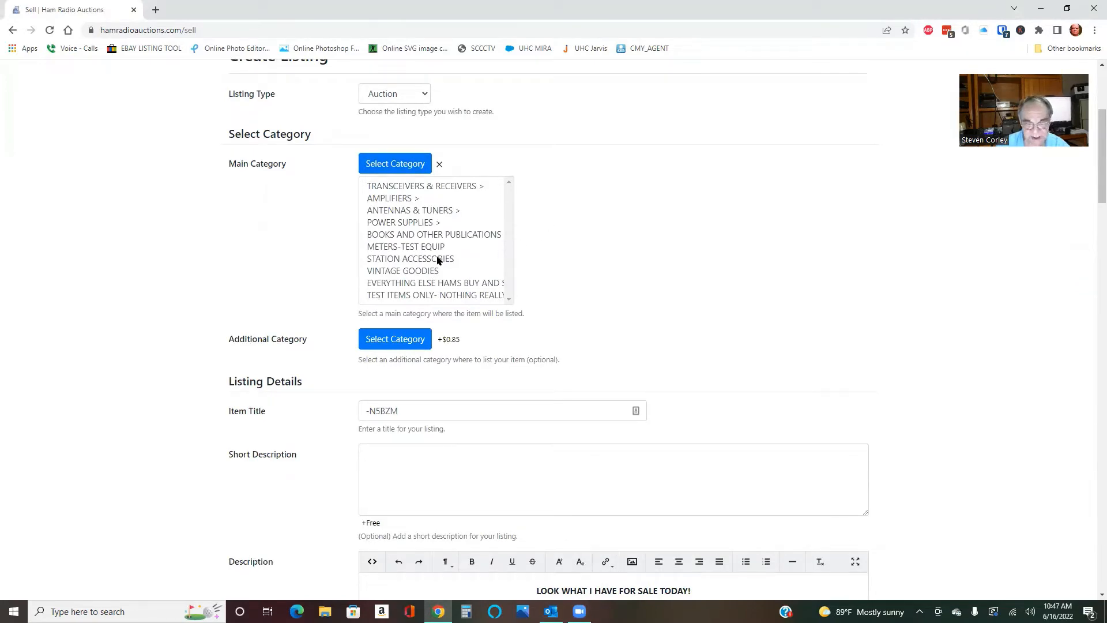
left_click(471, 296)
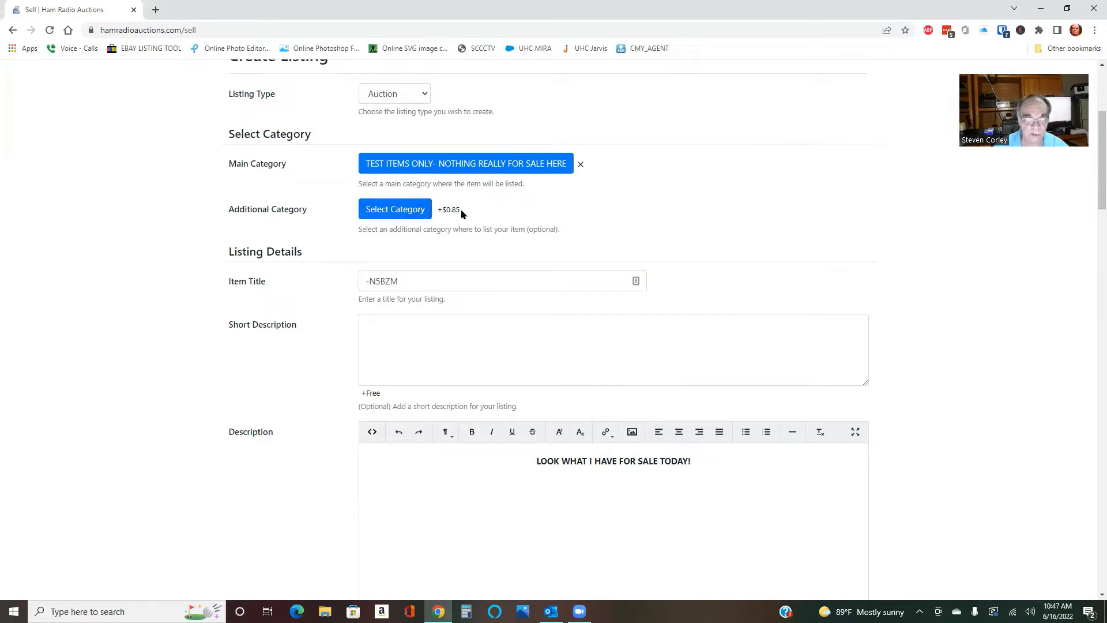
Review the additional category fee, the item title and the short description field of the listing.
left_click_drag(441, 210, 471, 213)
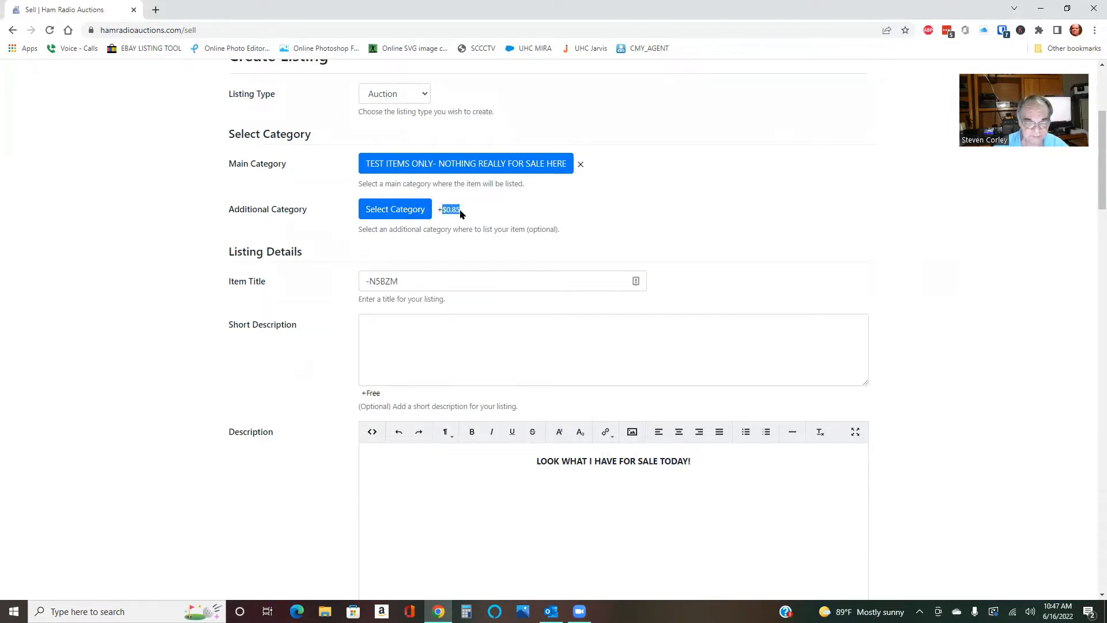
scroll(539, 291, "down", 2)
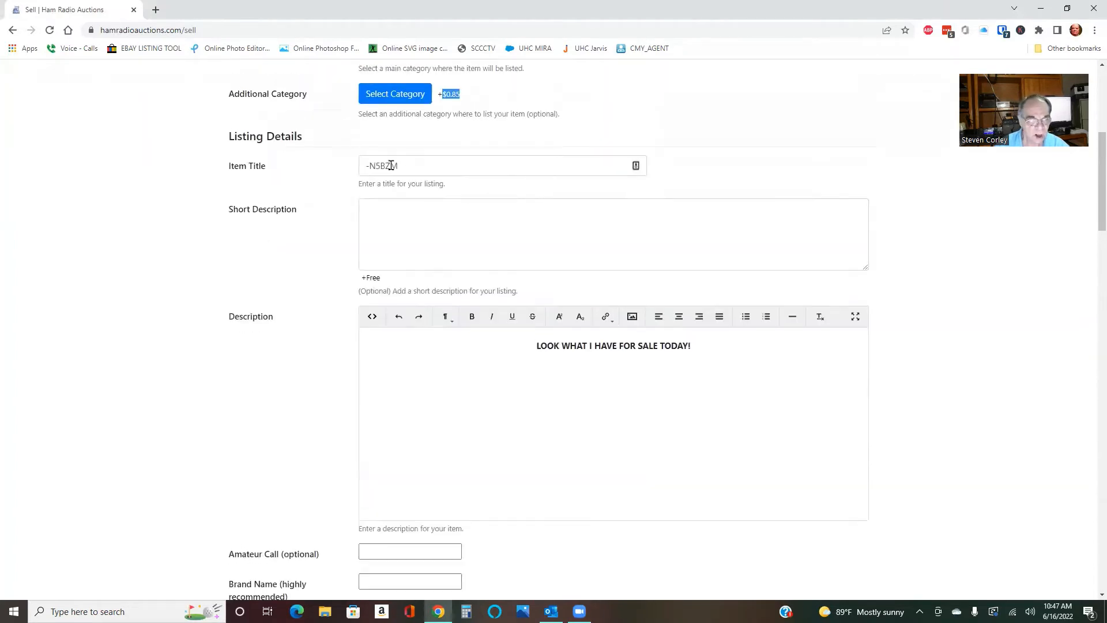
left_click(422, 164)
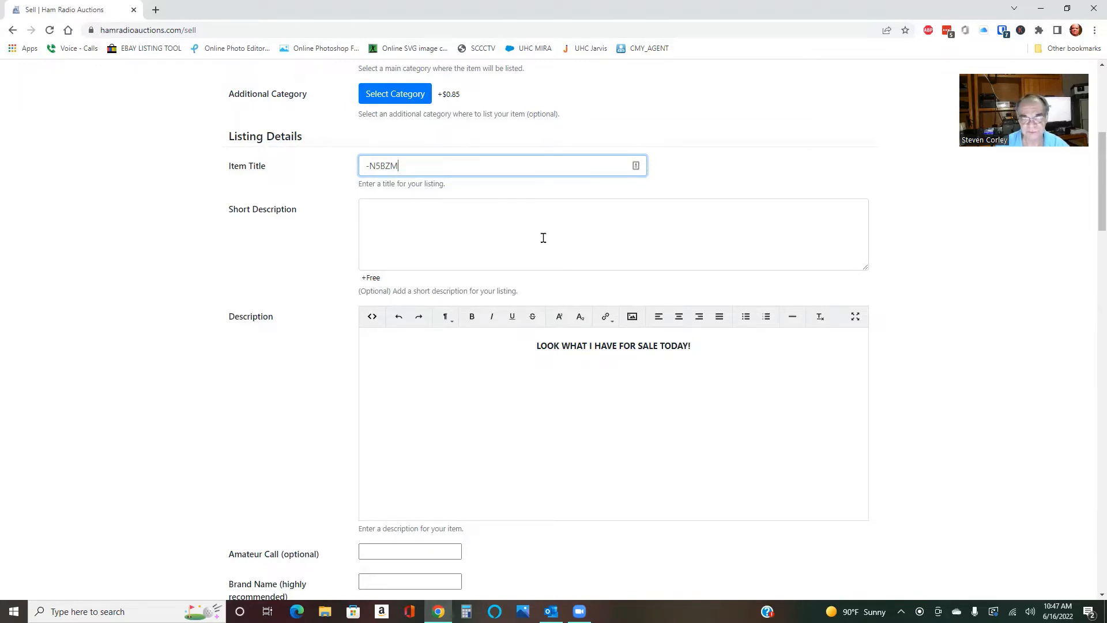
scroll(543, 237, "down", 1)
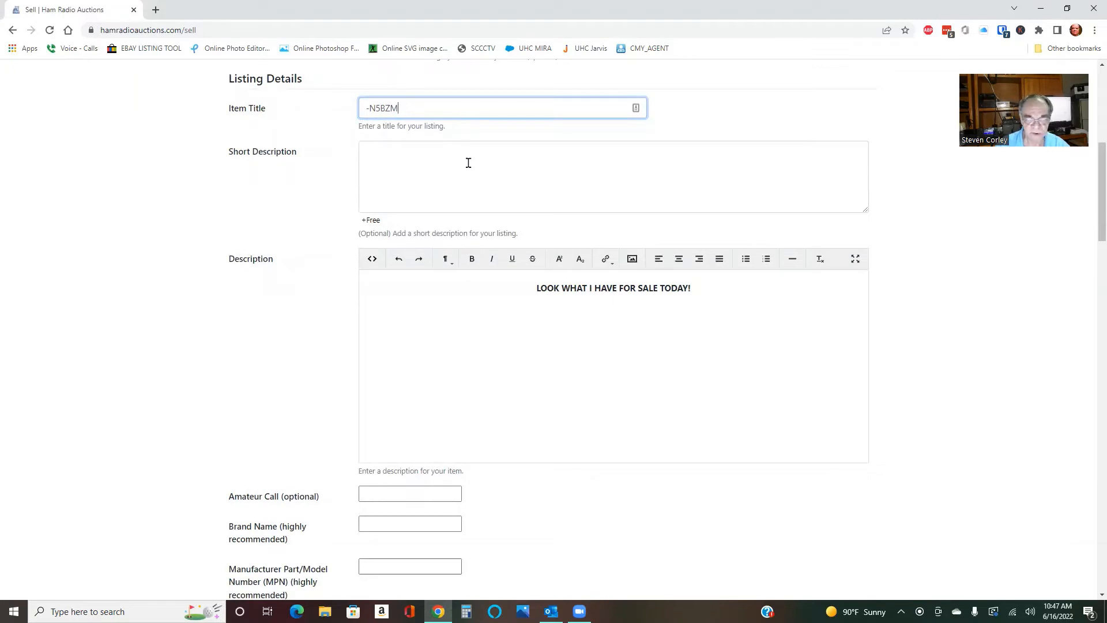
scroll(511, 173, "down", 2)
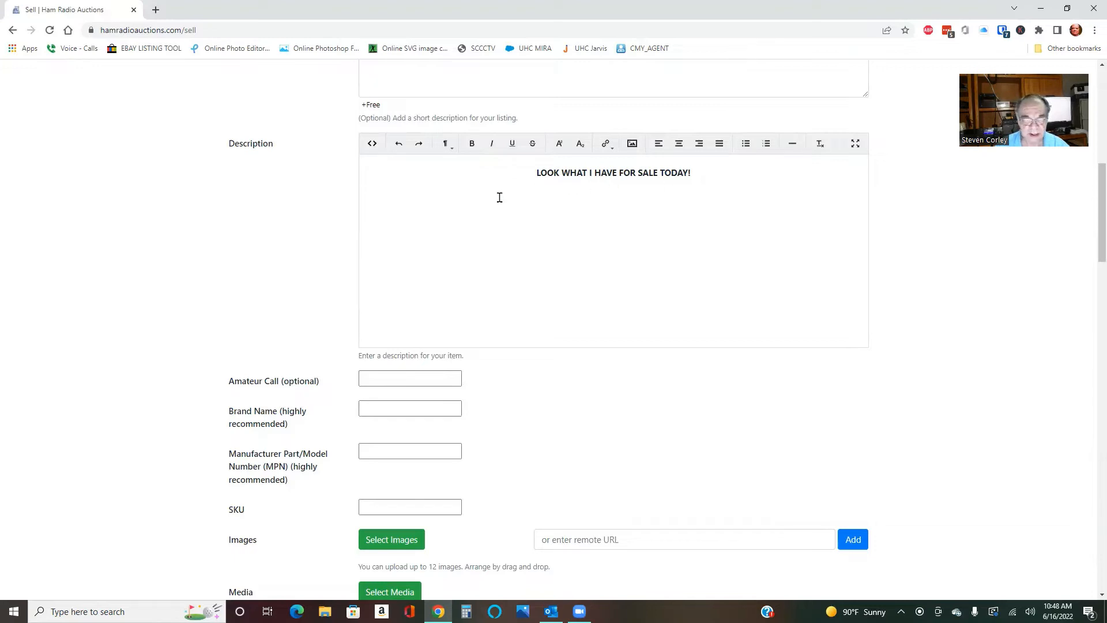
Inspect the description text and its HTML source, and return to the formatted view.
left_click(461, 202)
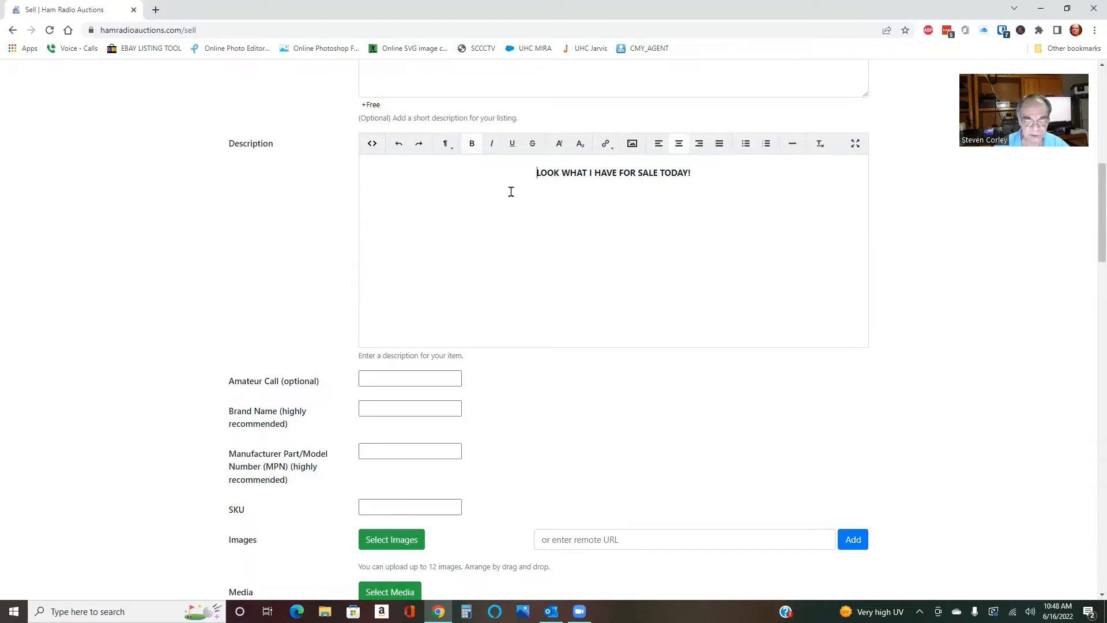
left_click(690, 175)
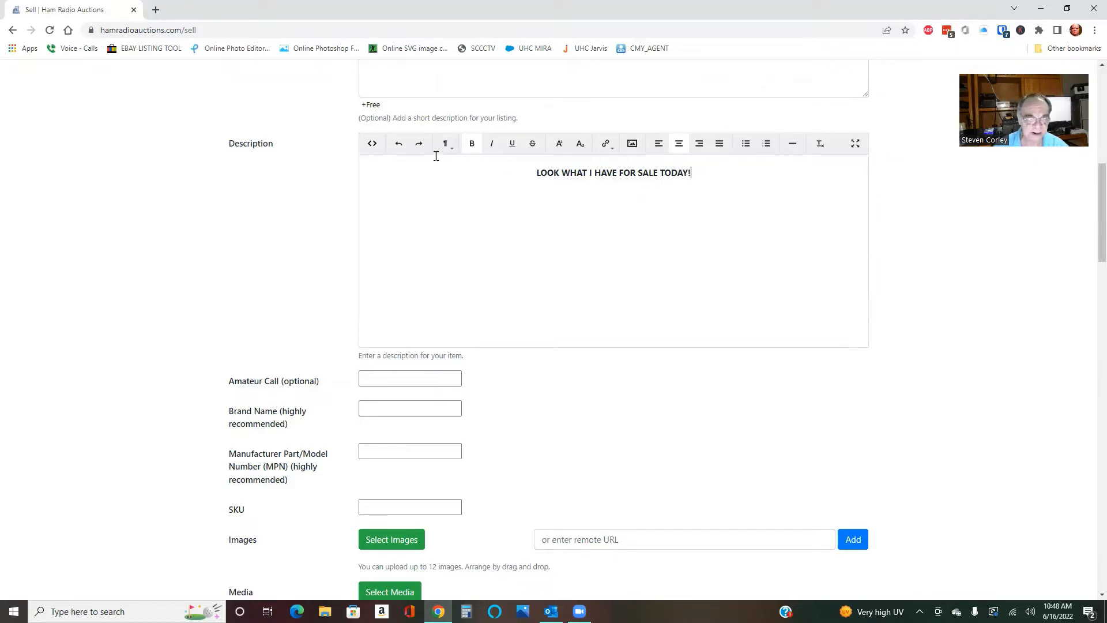
left_click(372, 147)
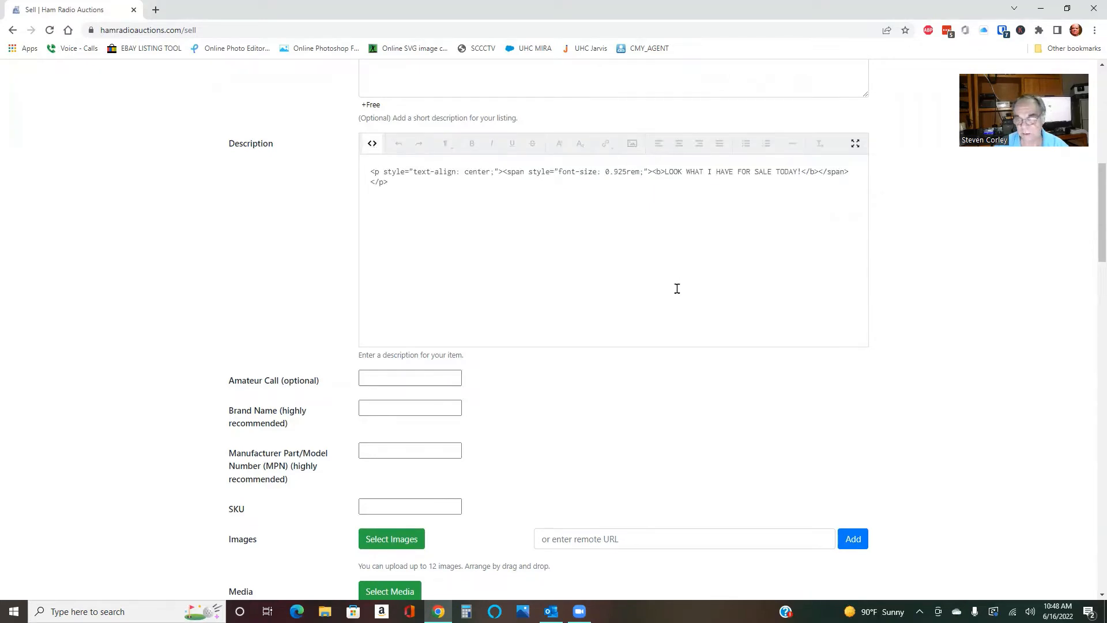
left_click(372, 143)
Enter the seller's amateur call sign and set the brand name to ICOM.
scroll(719, 292, "down", 4)
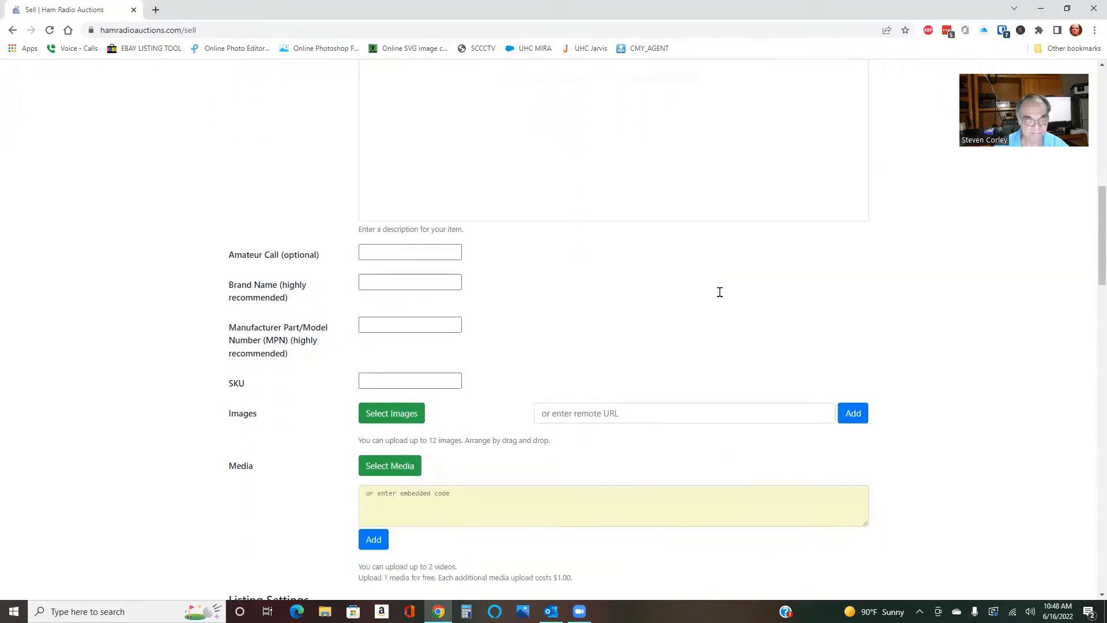
left_click(425, 143)
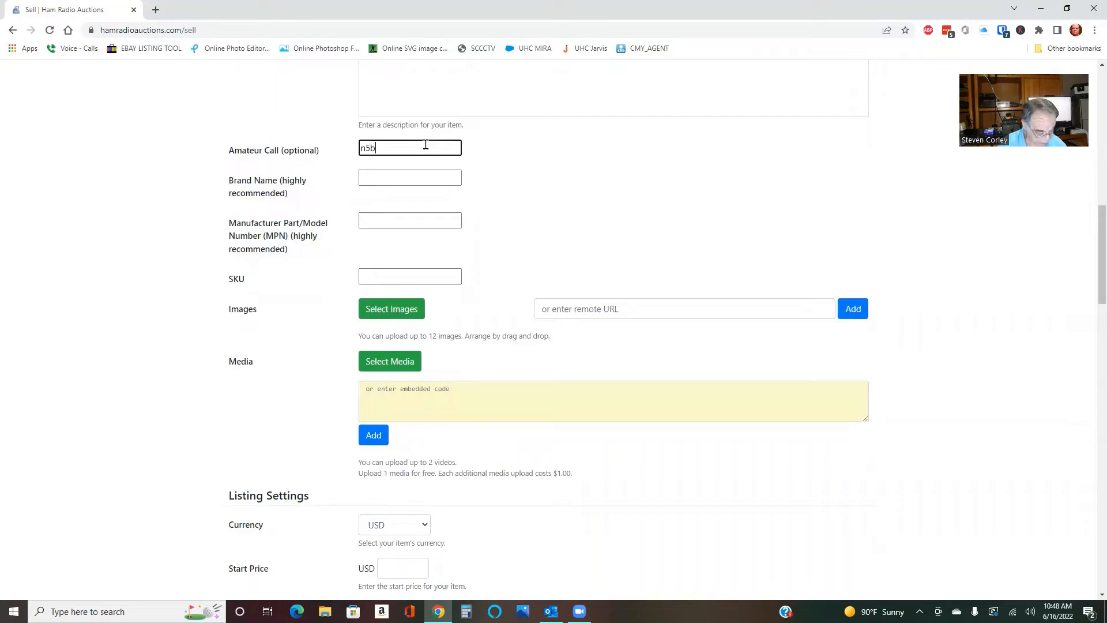
type("n5bzm")
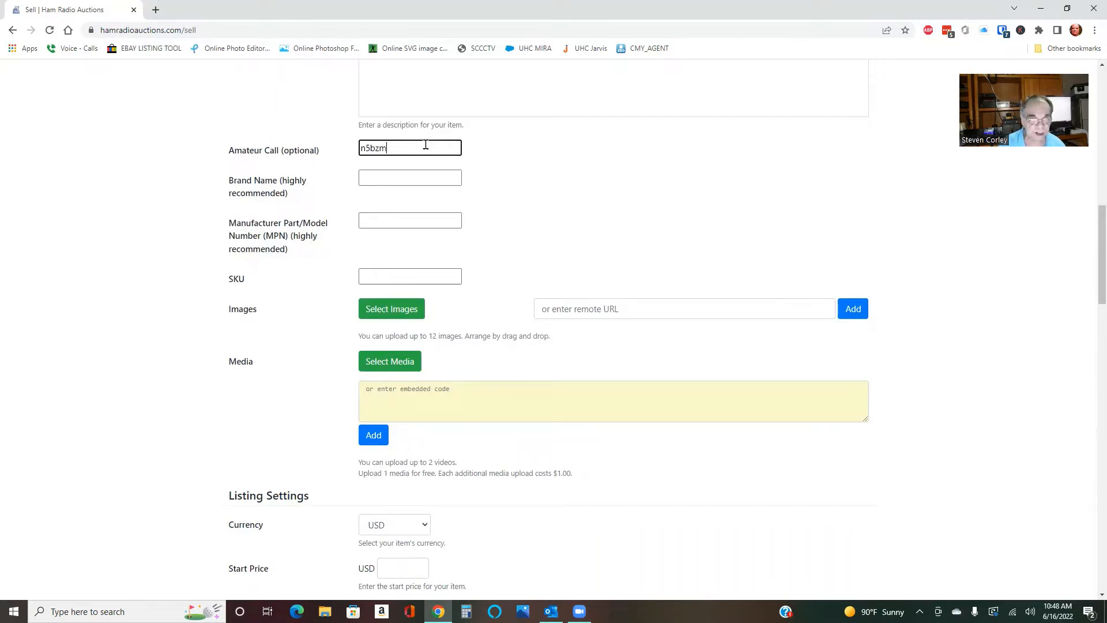
left_click(417, 176)
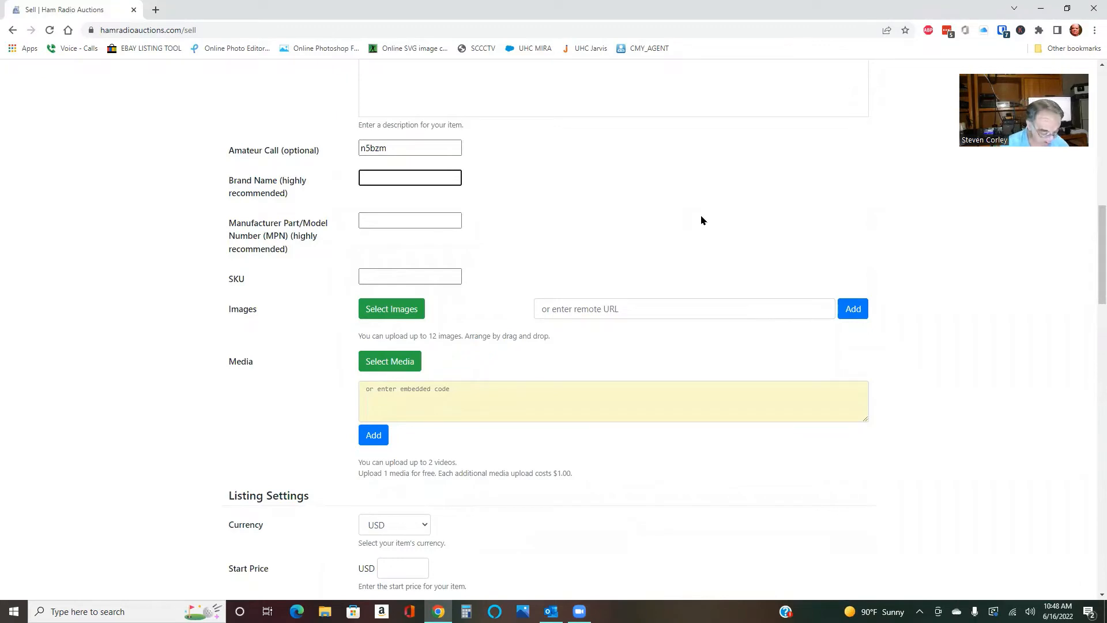
type("ICO")
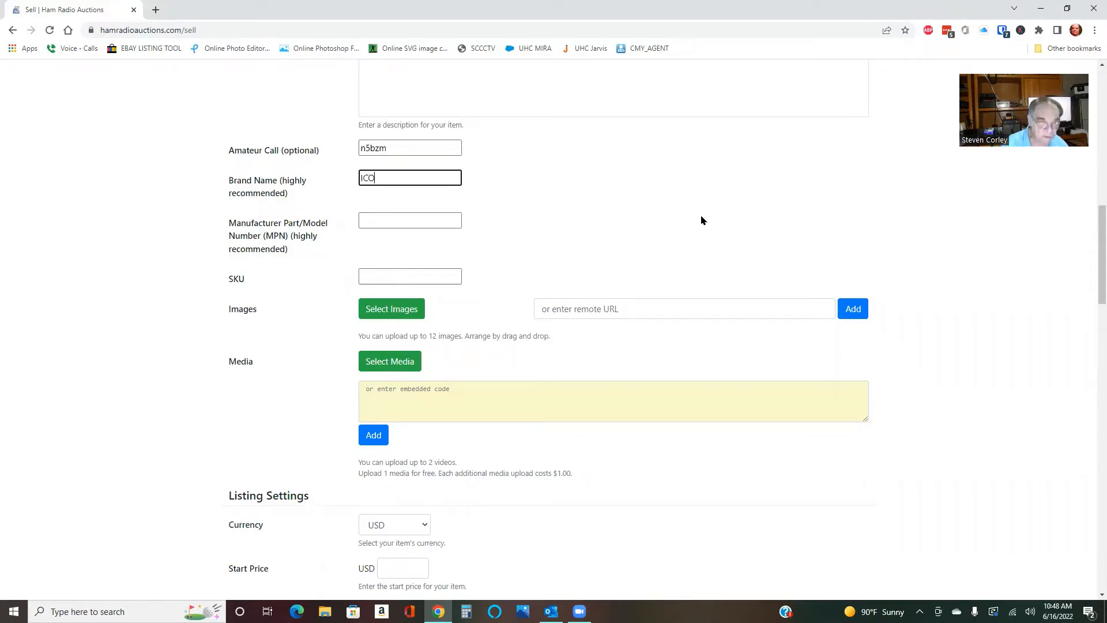
type("M")
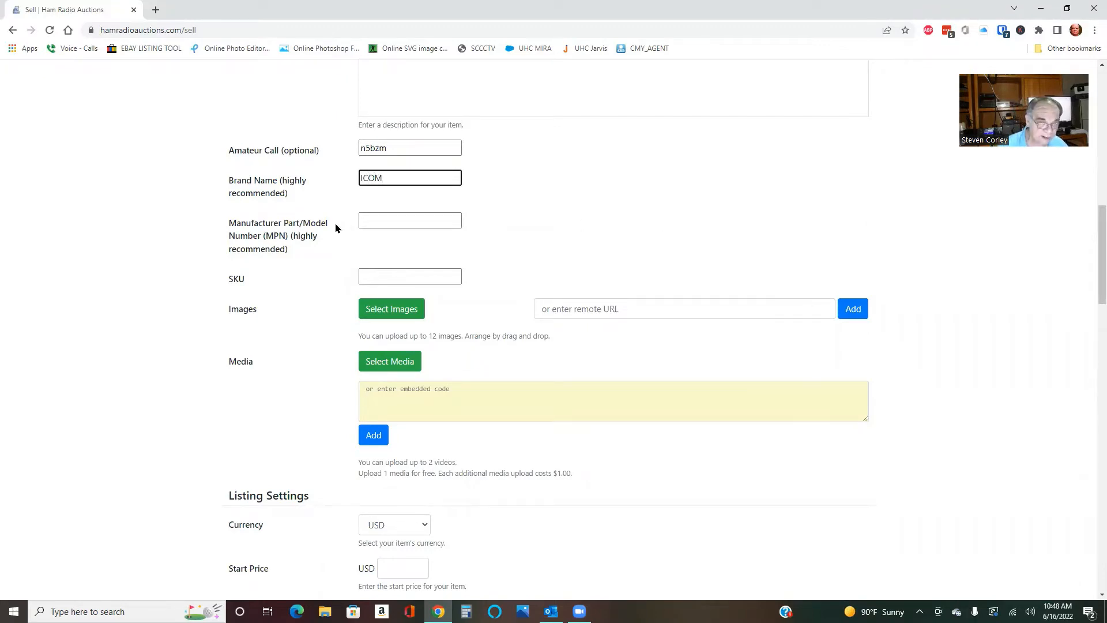
Set the manufacturer part/model number to 7300 and the SKU to 45.
left_click(399, 221)
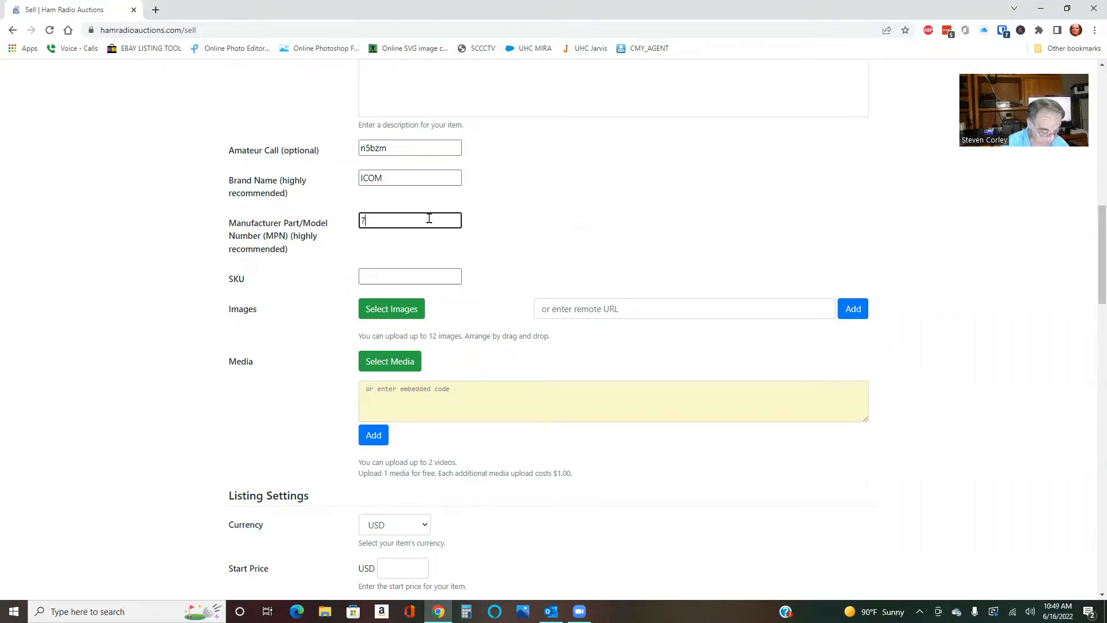
type("73")
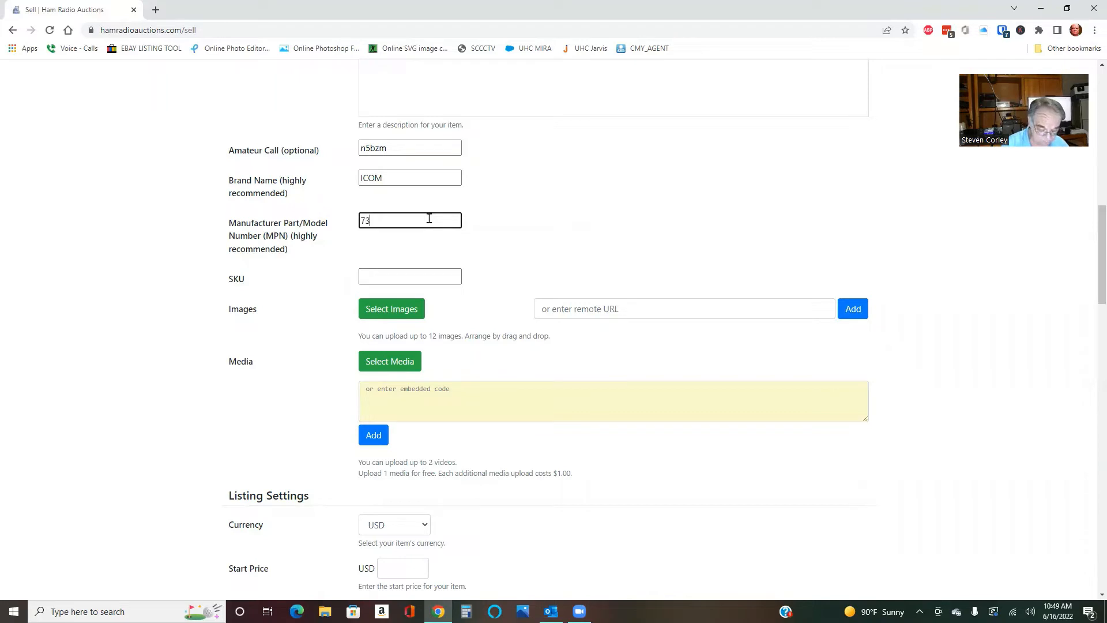
type("00")
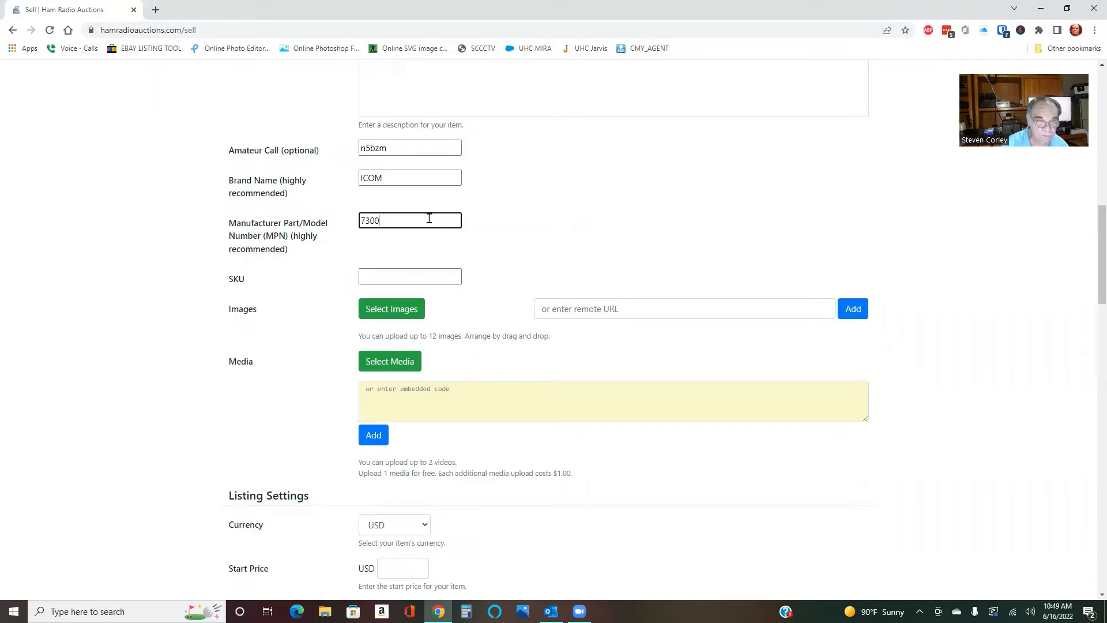
left_click(427, 278)
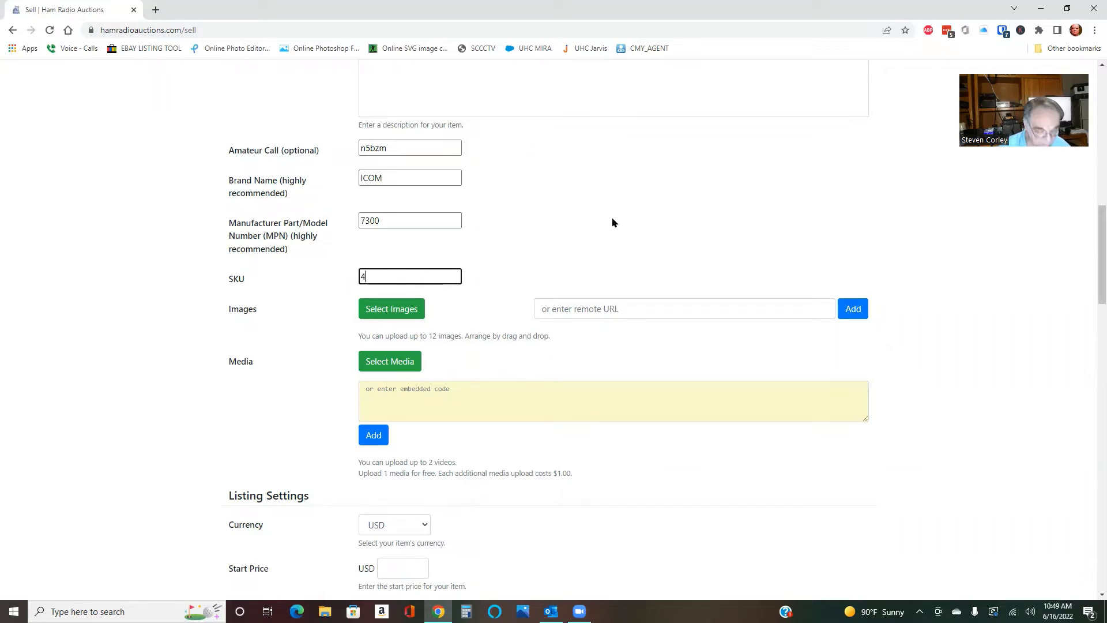
Upload ICOM.jpg from the TEST AUCTION PICS folder as the listing's image.
scroll(613, 223, "down", 2)
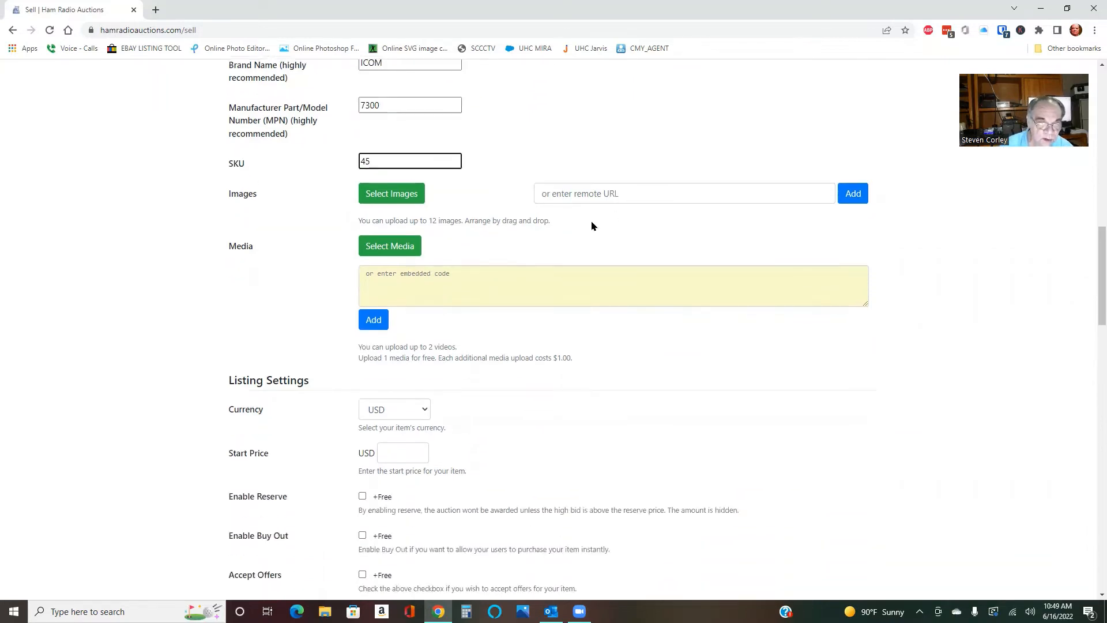
left_click(409, 197)
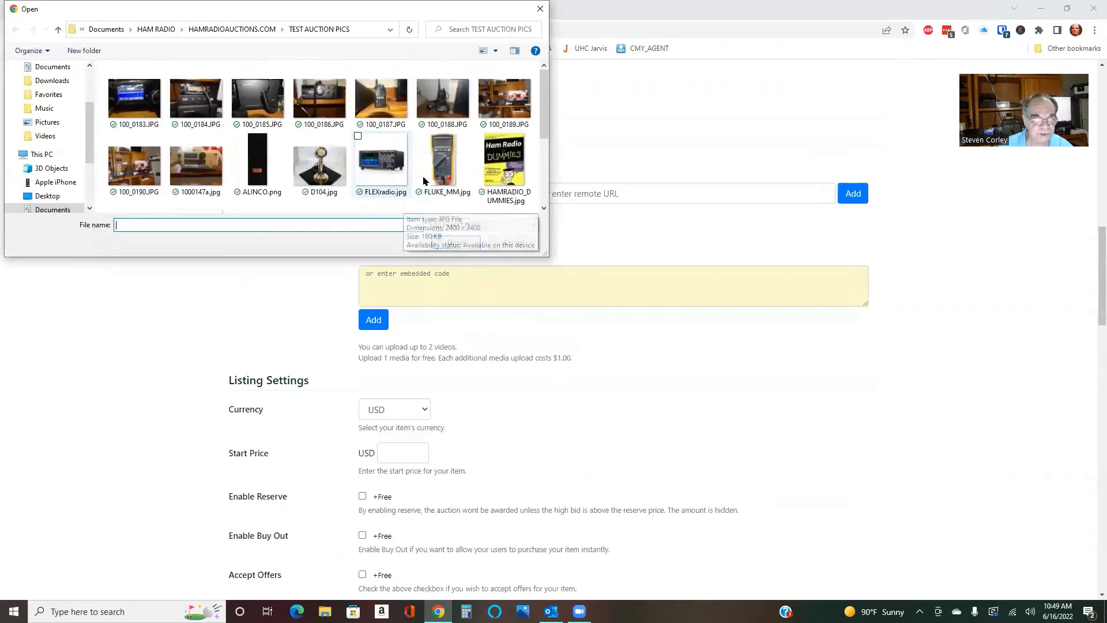
scroll(404, 167, "down", 3)
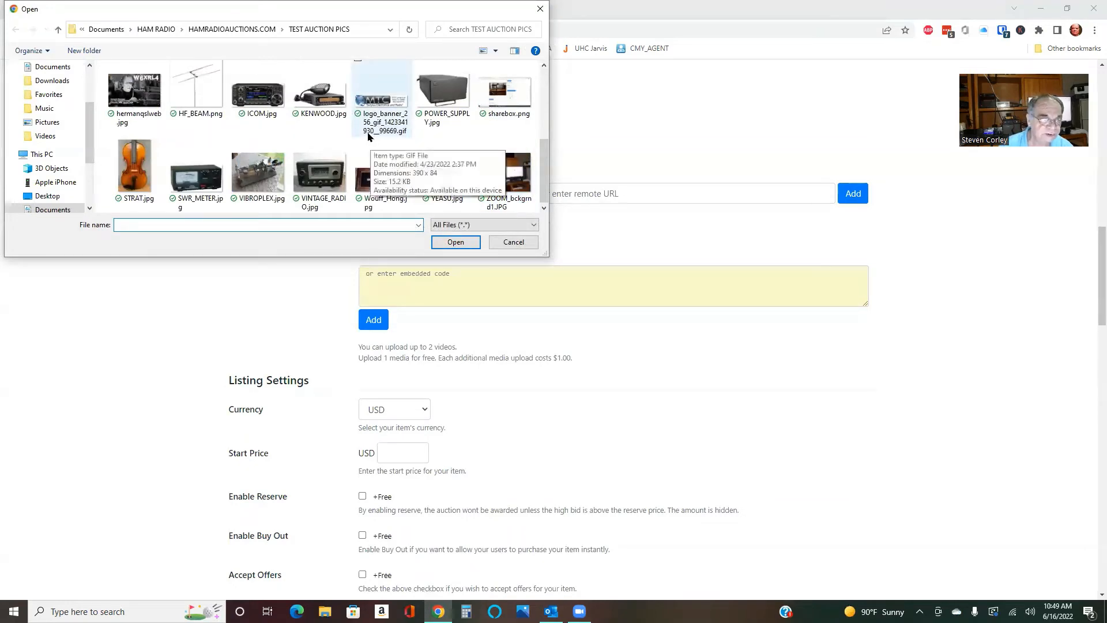
left_click(245, 83)
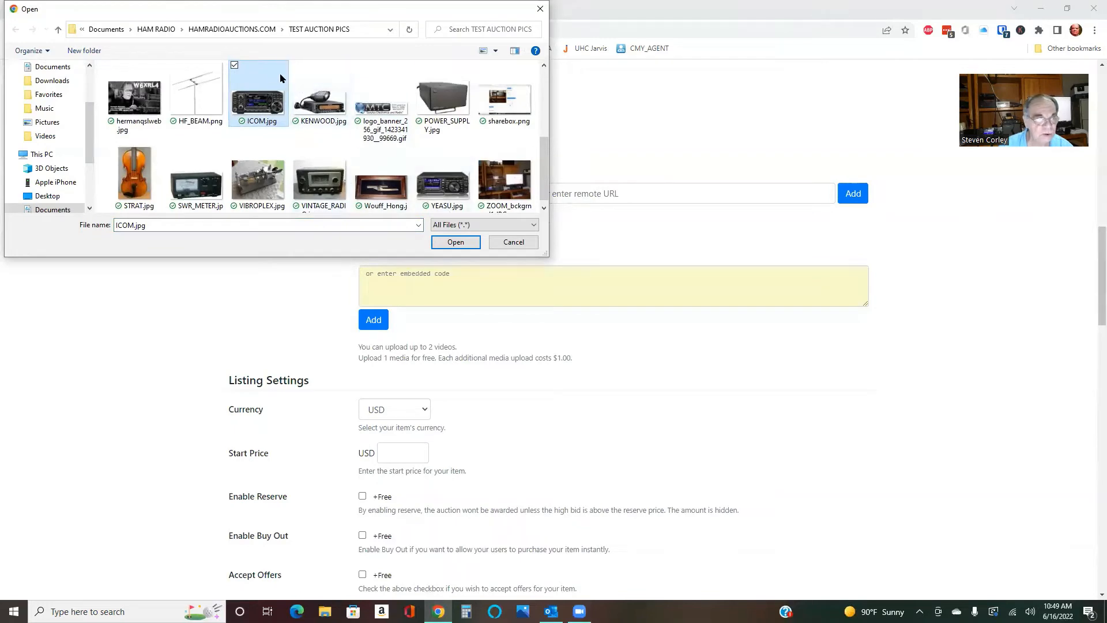
left_click(456, 242)
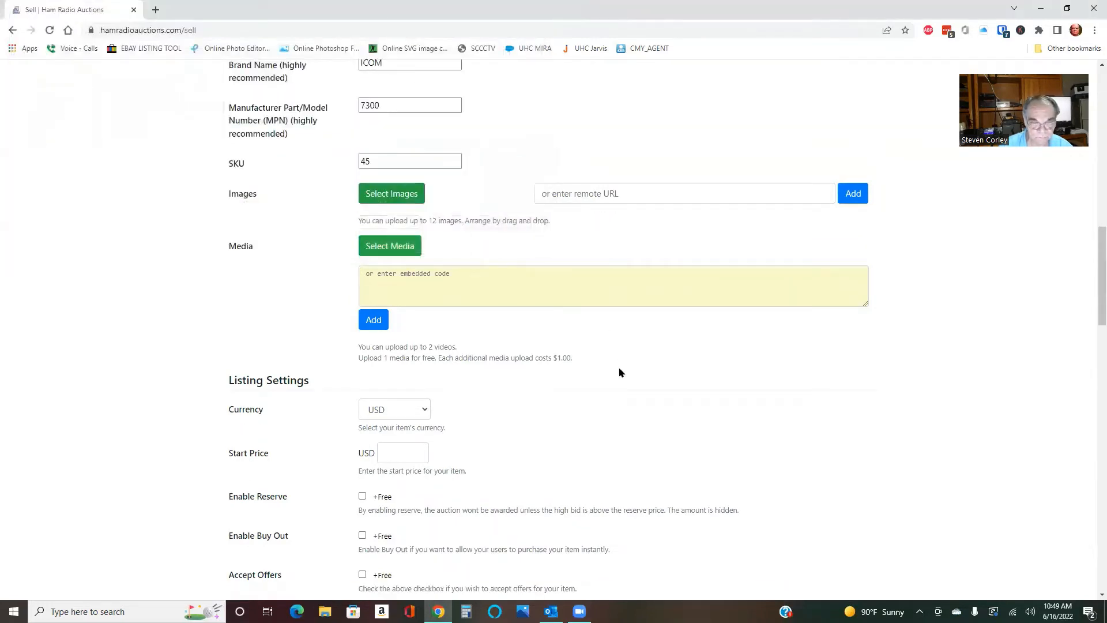
scroll(524, 289, "down", 1)
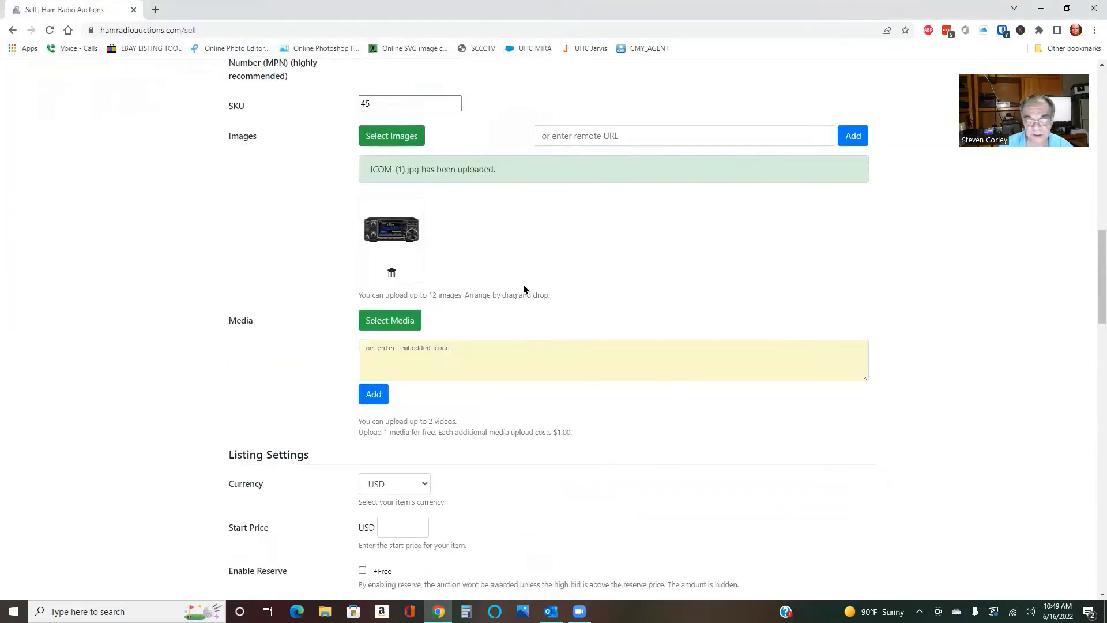
scroll(528, 216, "down", 3)
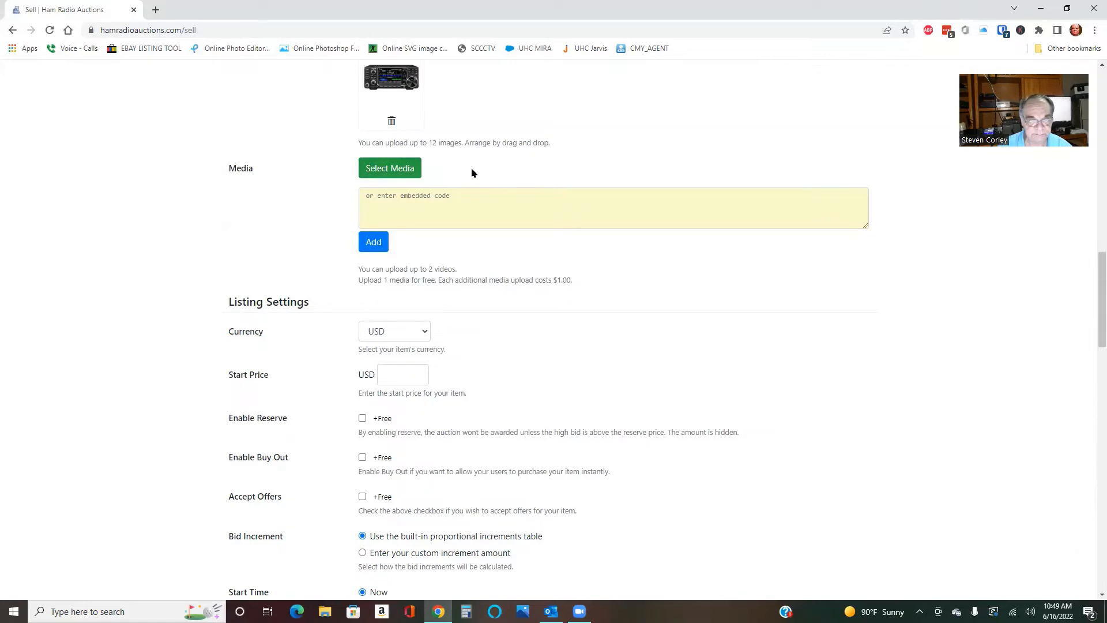
Set the start price to 750.00 USD, and enable the reserve with a reserve price of 800.00.
scroll(581, 226, "down", 3)
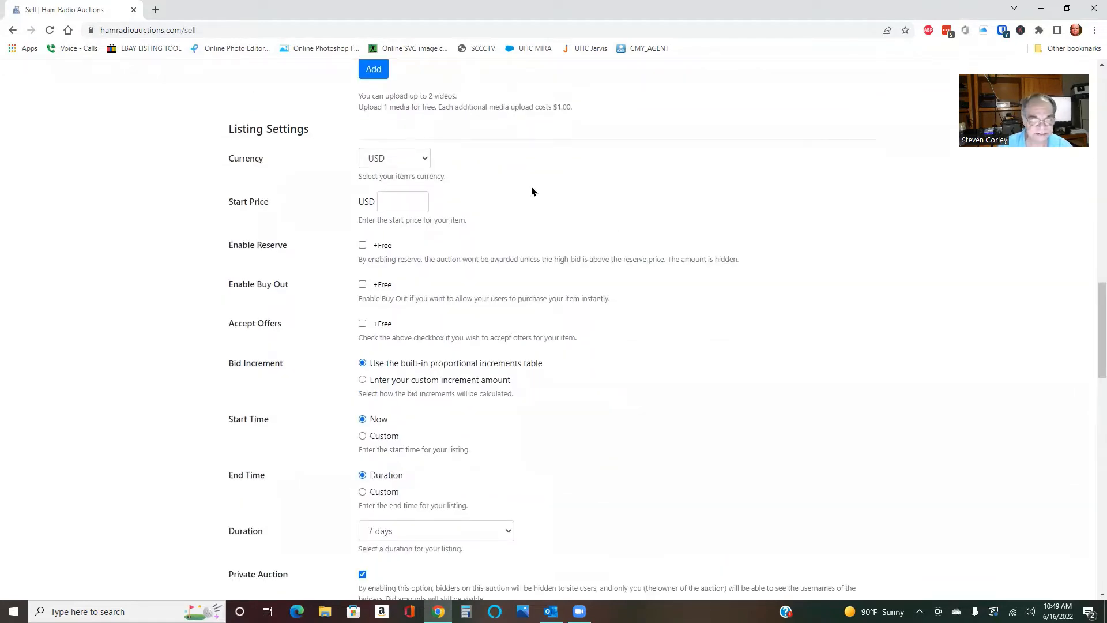
scroll(571, 191, "down", 1)
left_click(406, 142)
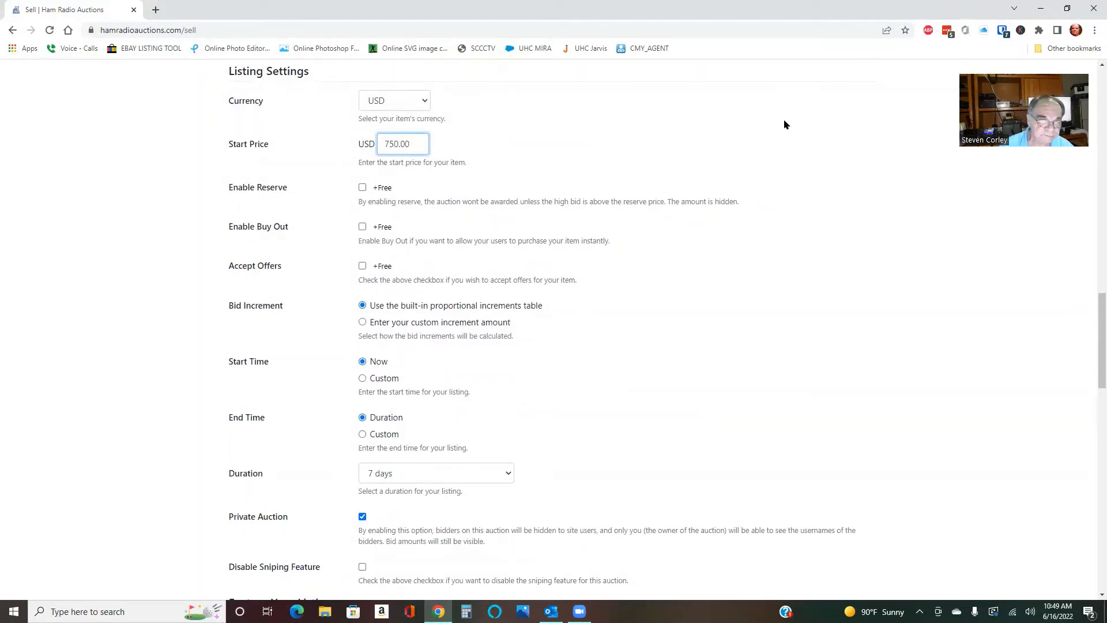
left_click(362, 188)
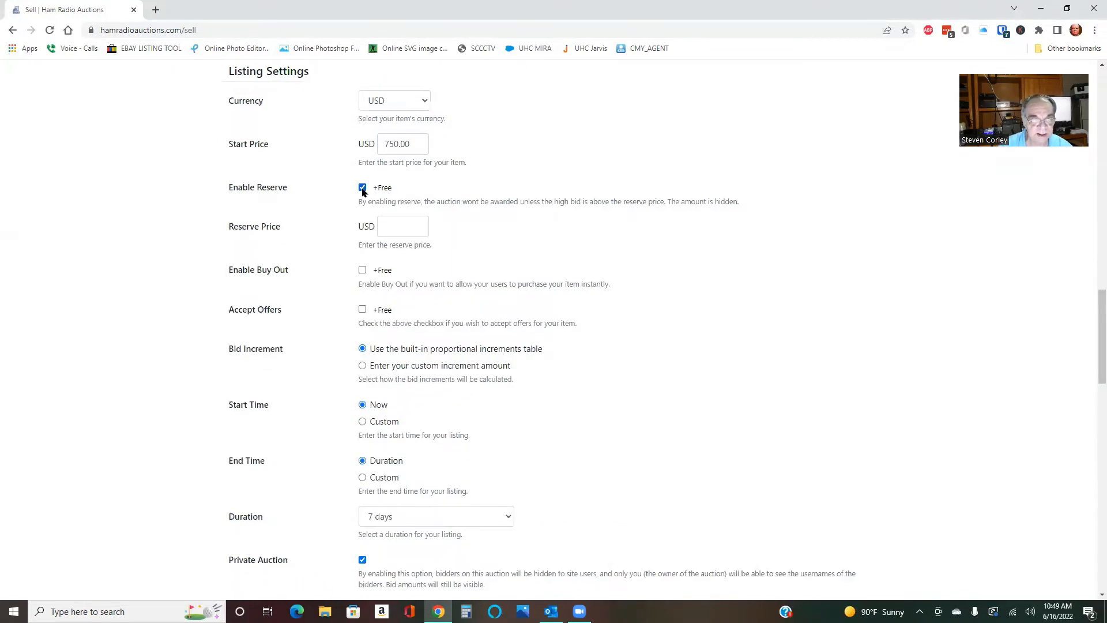
left_click(397, 226)
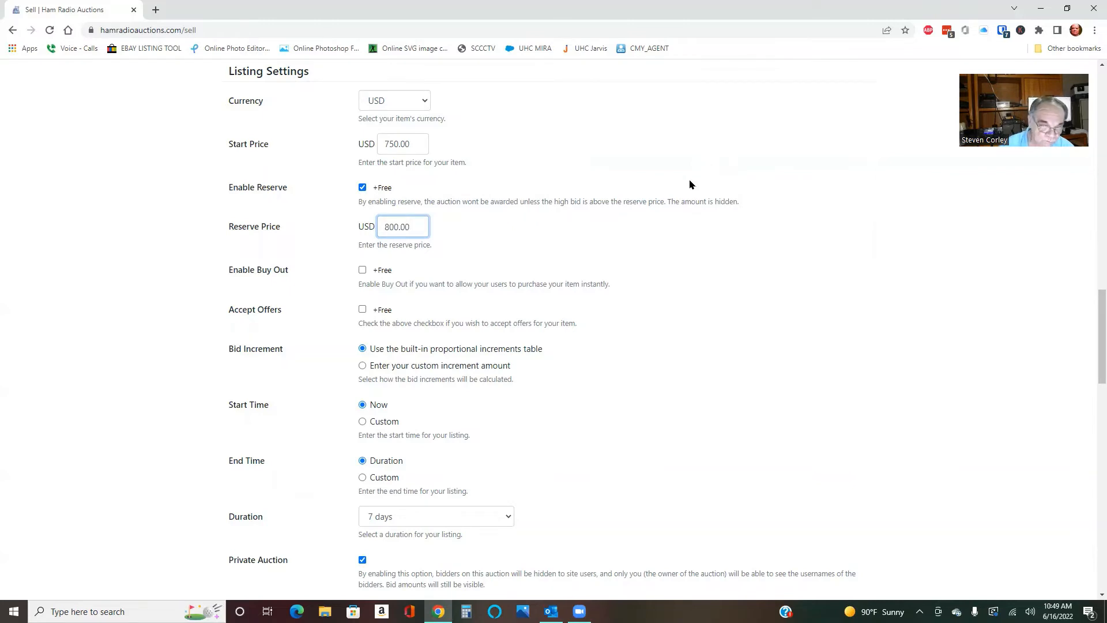
Try enabling Buy Out with a price of 900.00, clearing the price and disabling the option again.
left_click(362, 270)
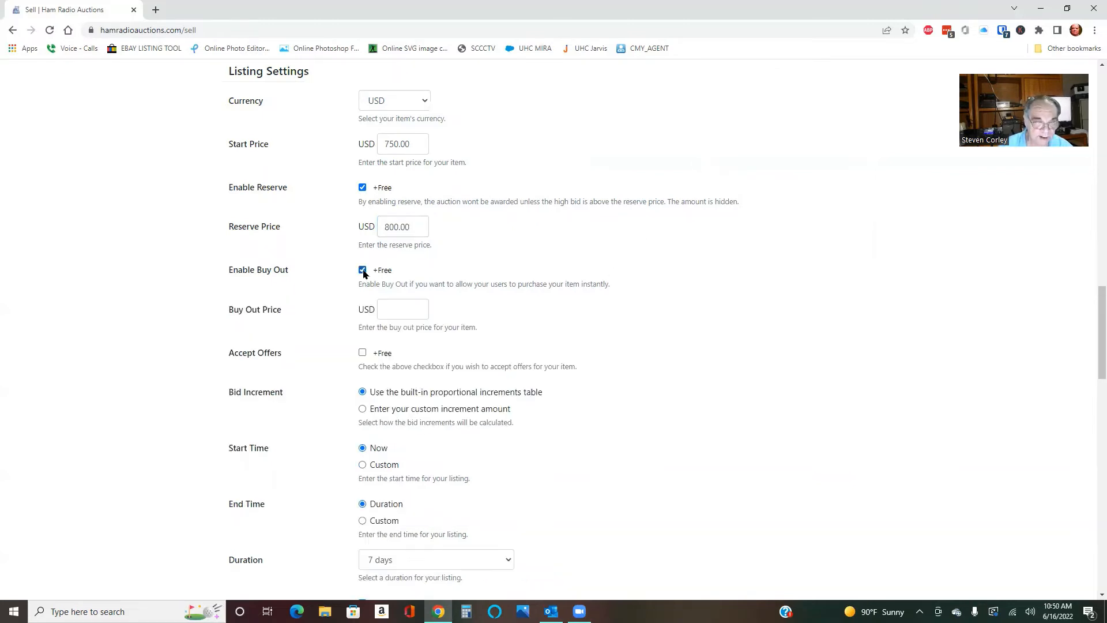
left_click(407, 307)
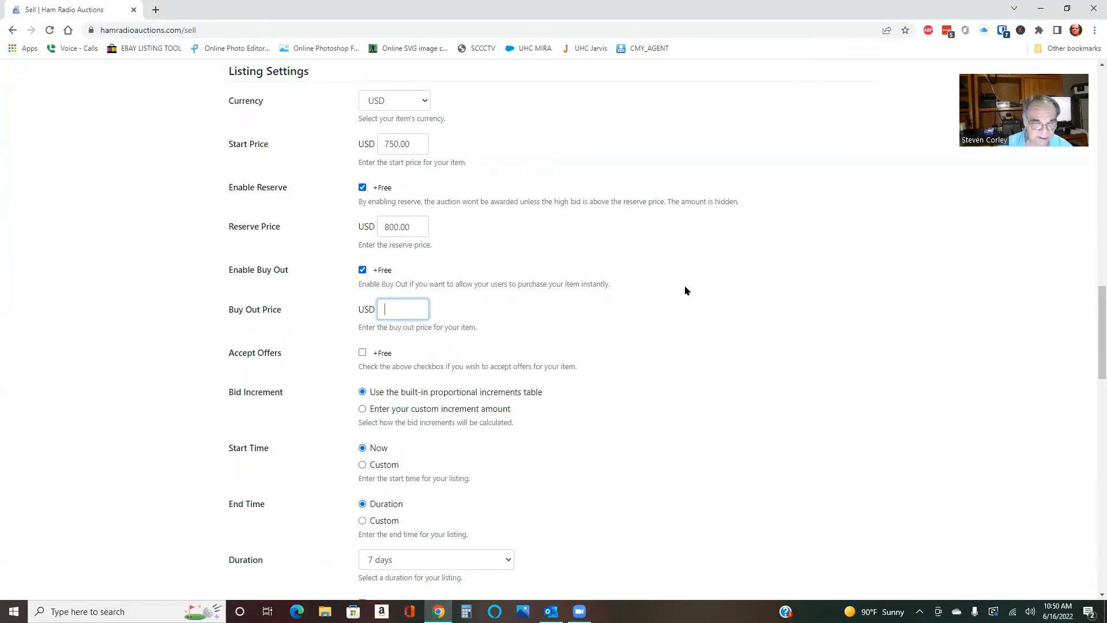
type("9")
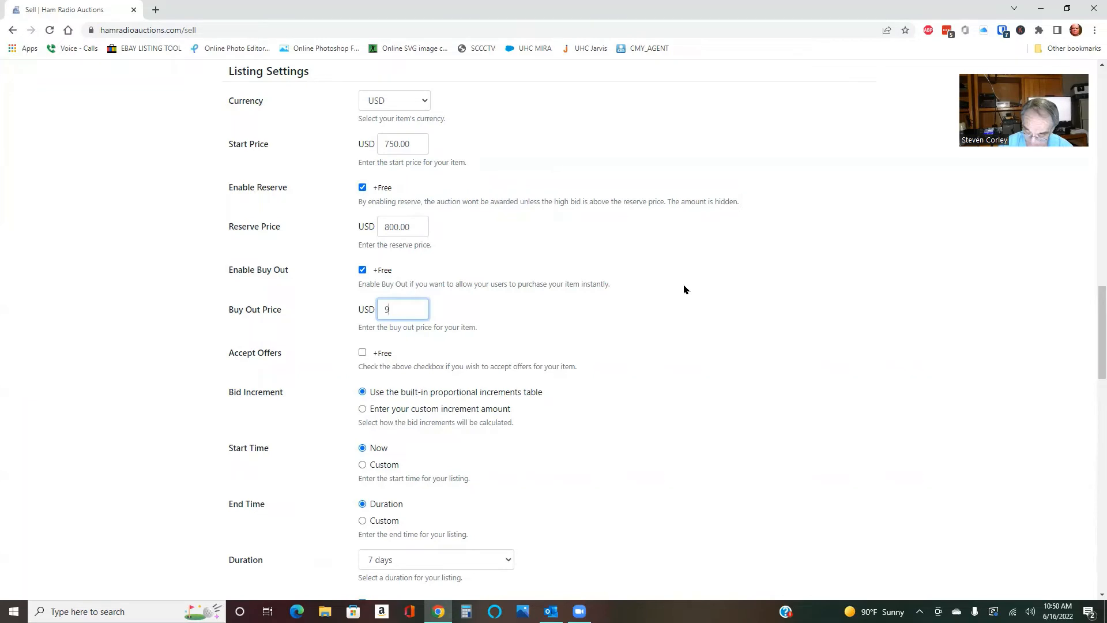
type("00.00")
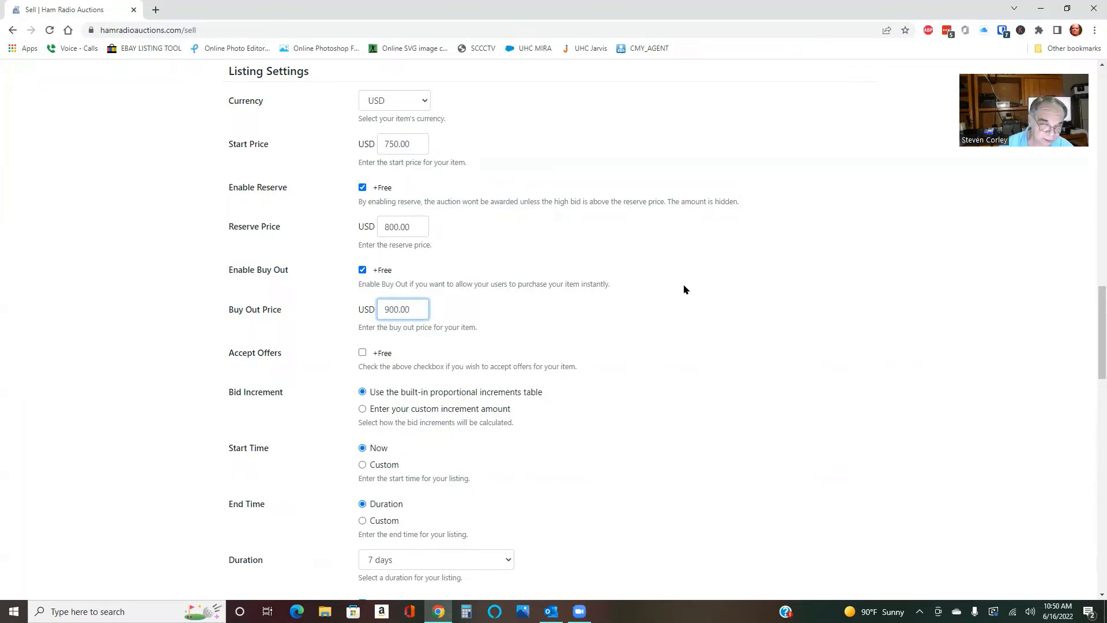
key("BackSpace")
key("BackSpace")
key("BackSpace")
key("BackSpace")
key("BackSpace")
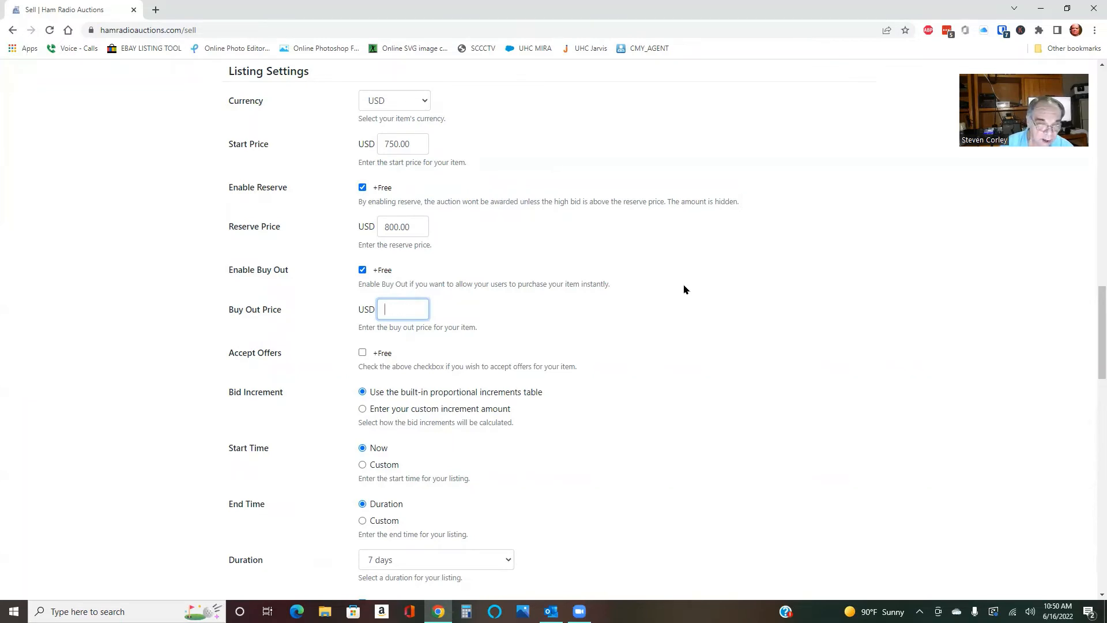
left_click(362, 270)
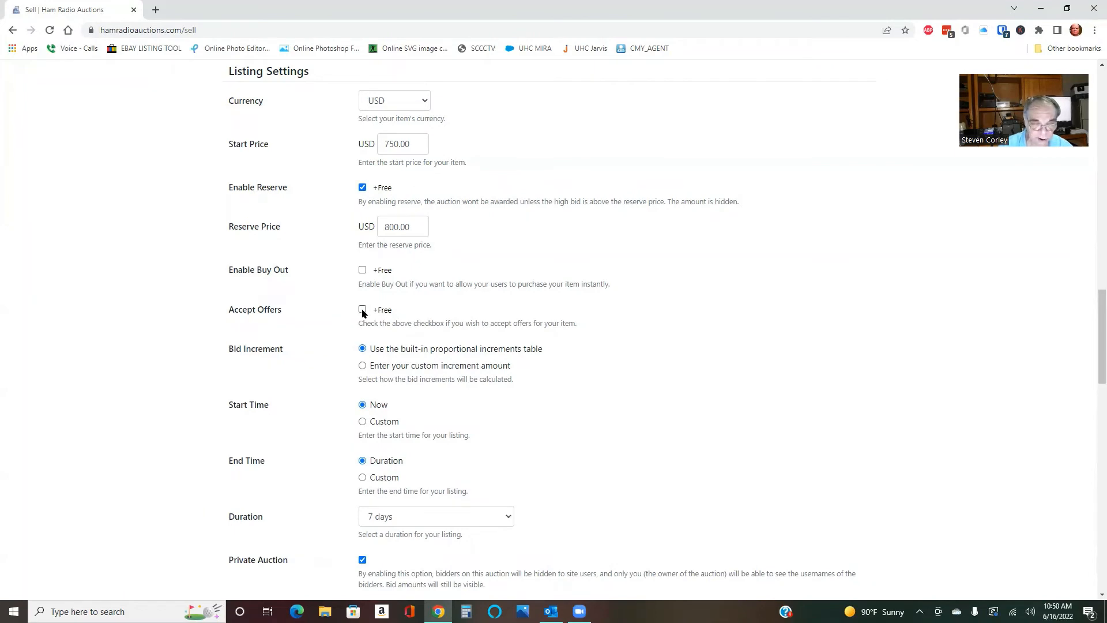
Try the custom bid increment amount option, and return to the built-in proportional increments table.
scroll(605, 317, "down", 2)
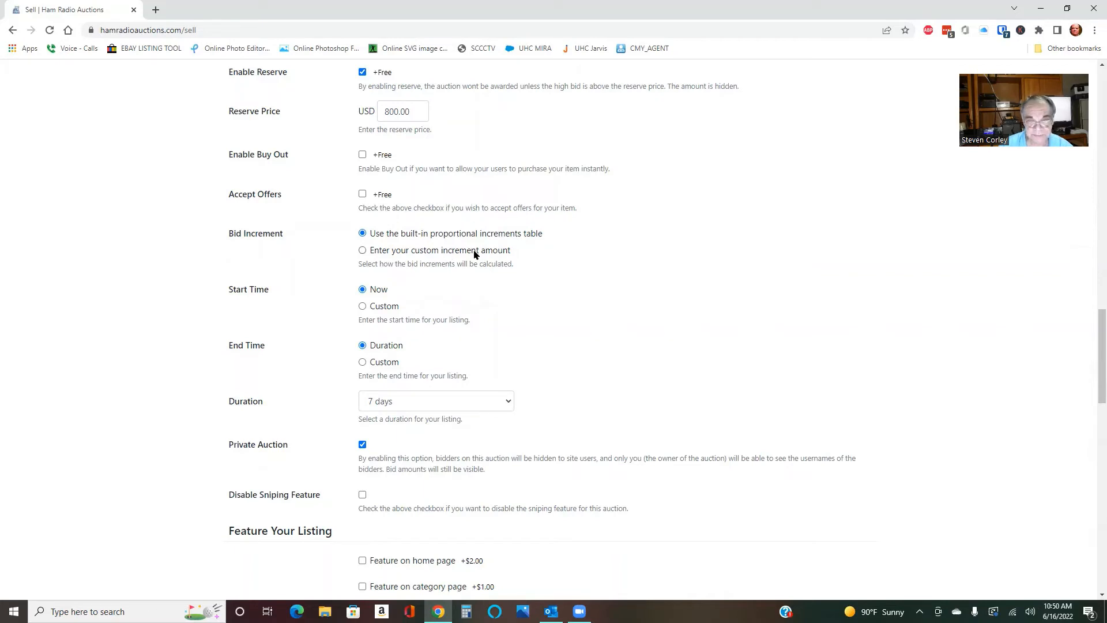
left_click(363, 252)
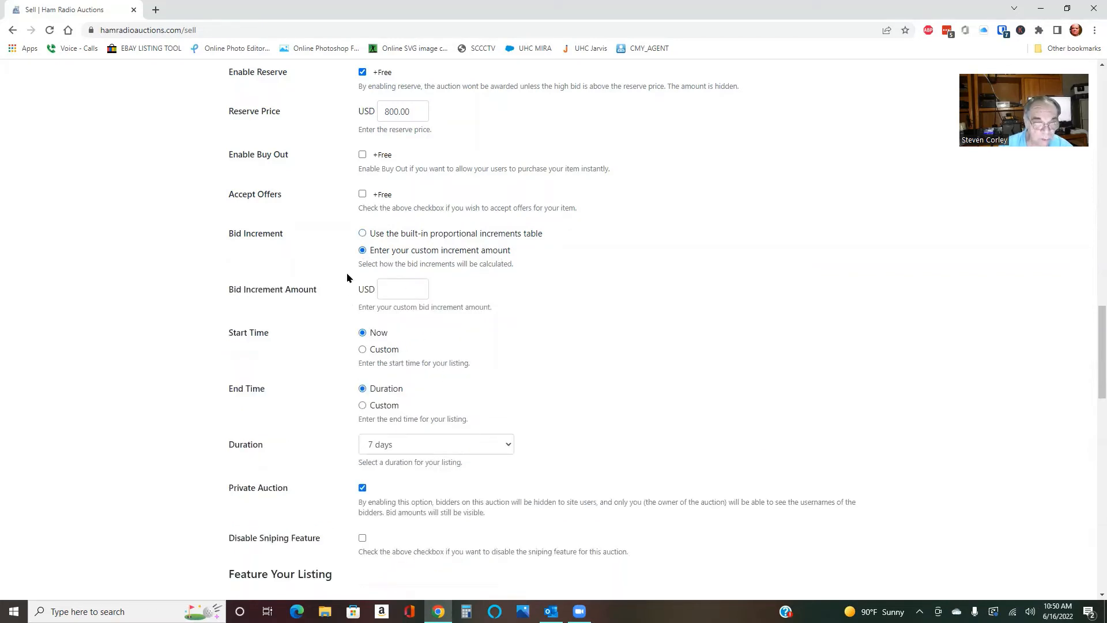
left_click(363, 233)
Examine the available durations for the listing without changing the selection.
scroll(559, 294, "down", 2)
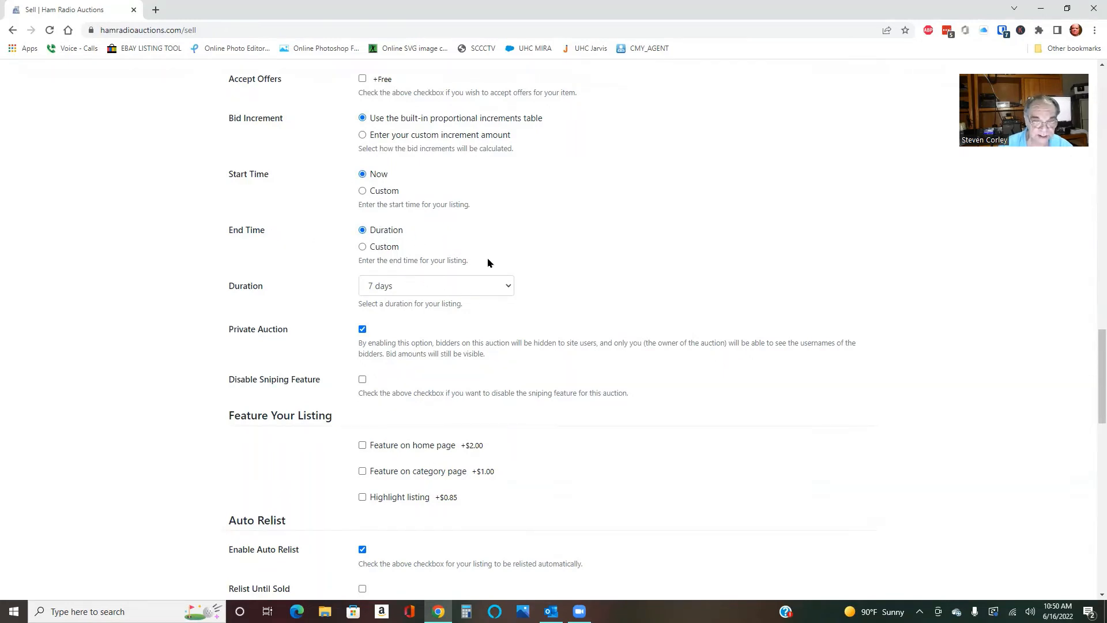
left_click(506, 288)
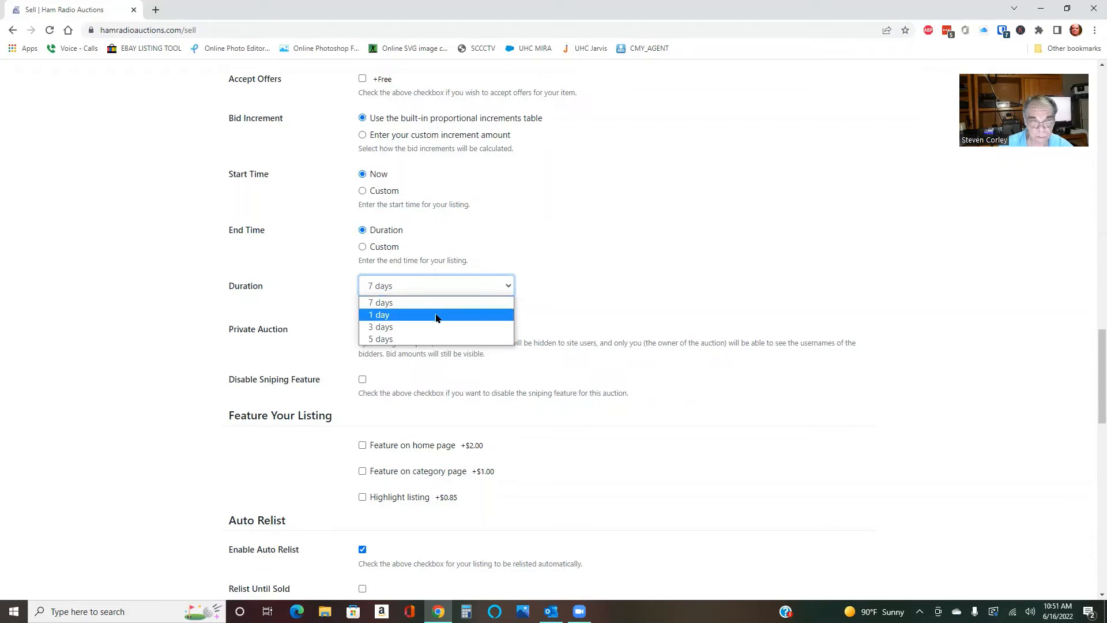
left_click(529, 286)
scroll(600, 285, "down", 1)
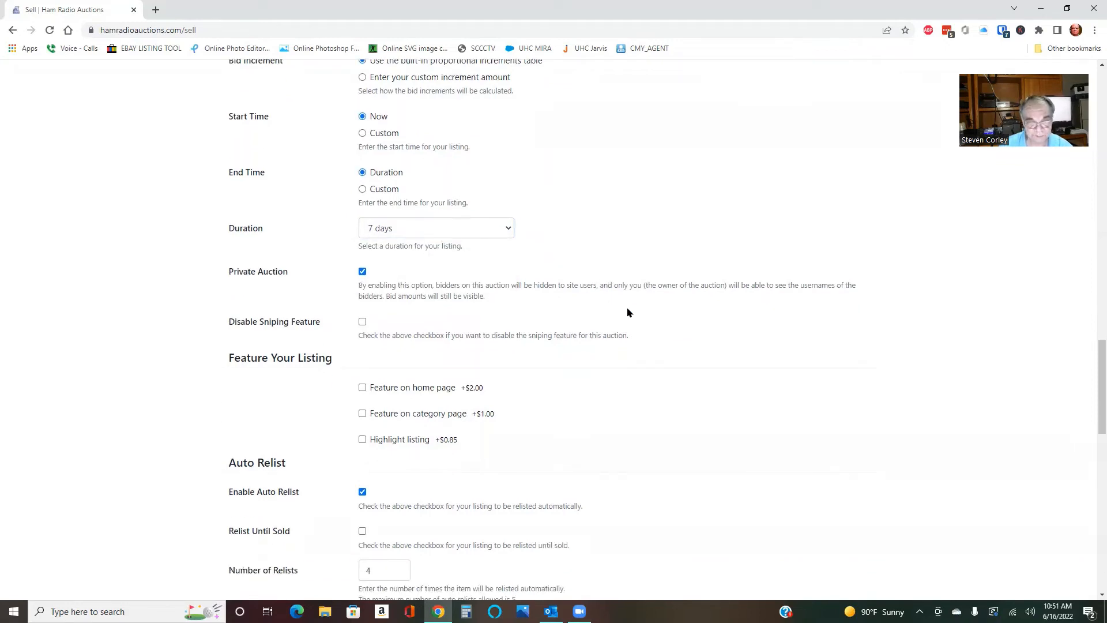
Try disabling the sniping feature for this auction, and revert the option.
scroll(627, 312, "down", 1)
scroll(627, 312, "down", 1)
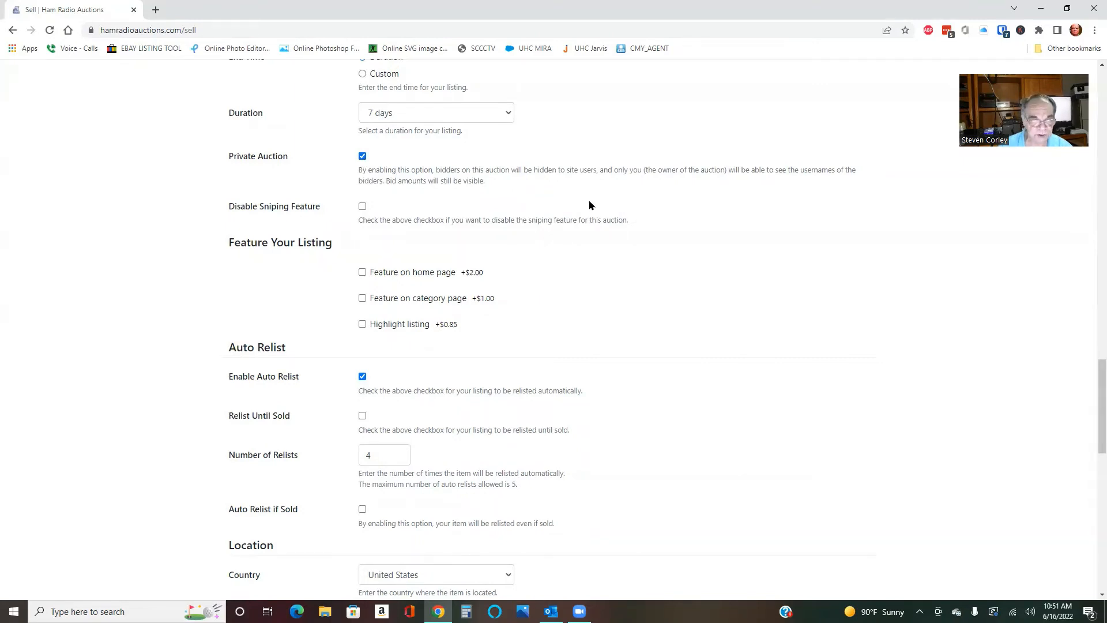
scroll(588, 205, "down", 1)
scroll(588, 205, "up", 1)
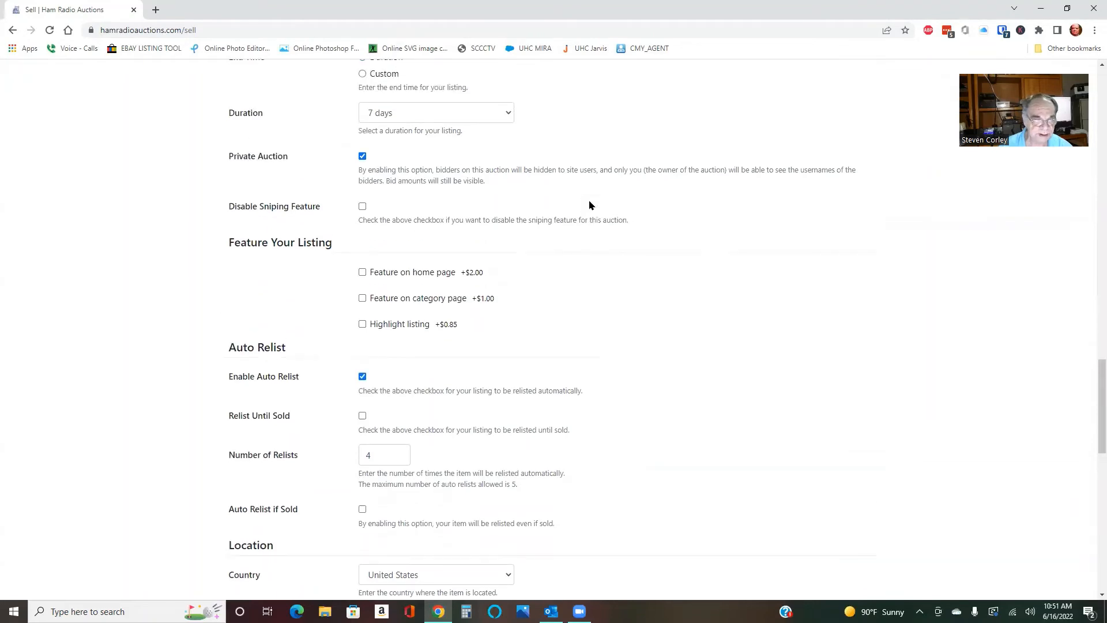
left_click(362, 206)
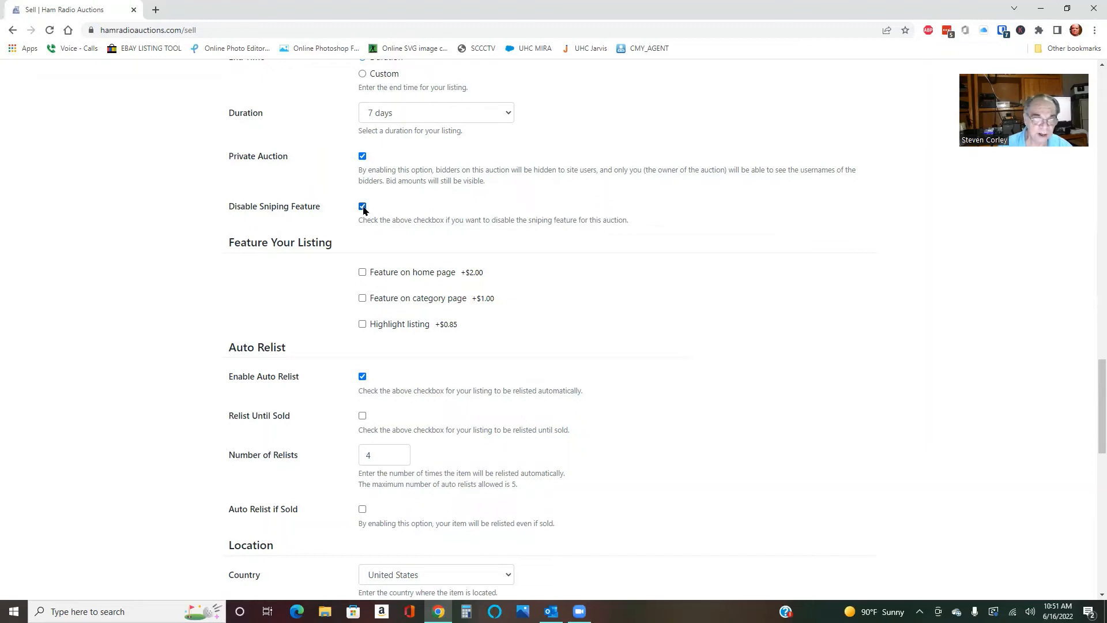
left_click(362, 207)
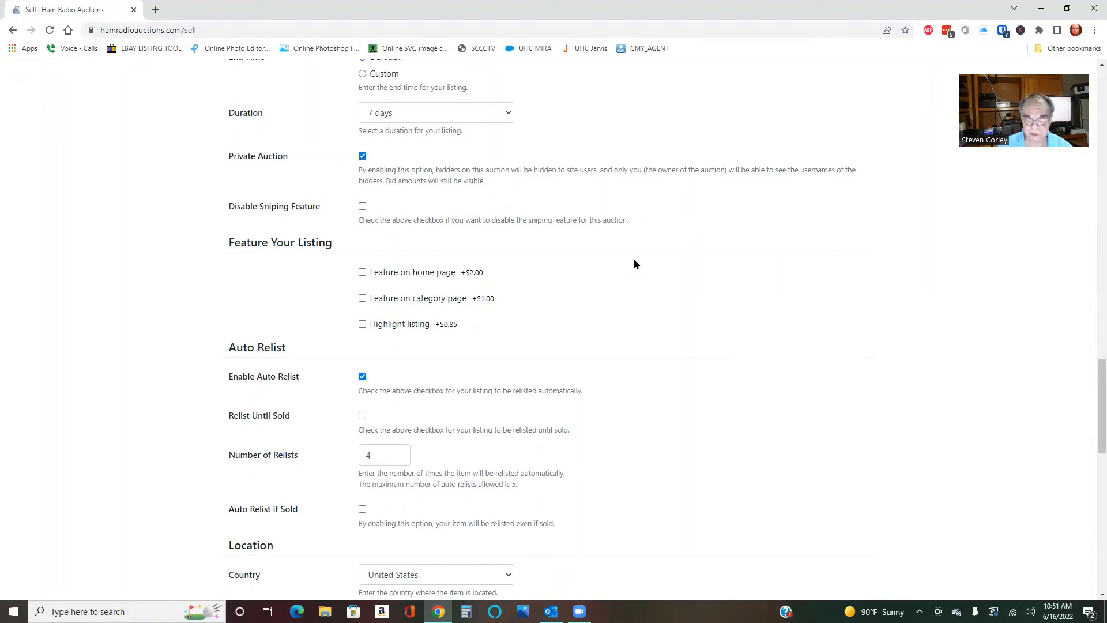
Set the number of automatic relists to 3.
scroll(637, 265, "down", 1)
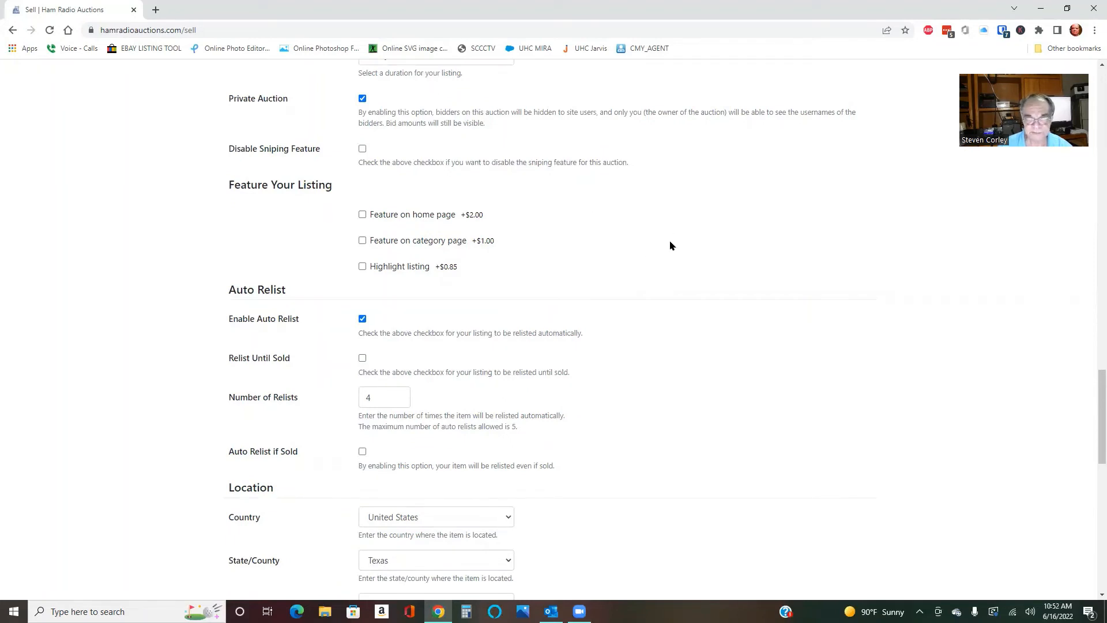
scroll(594, 224, "down", 1)
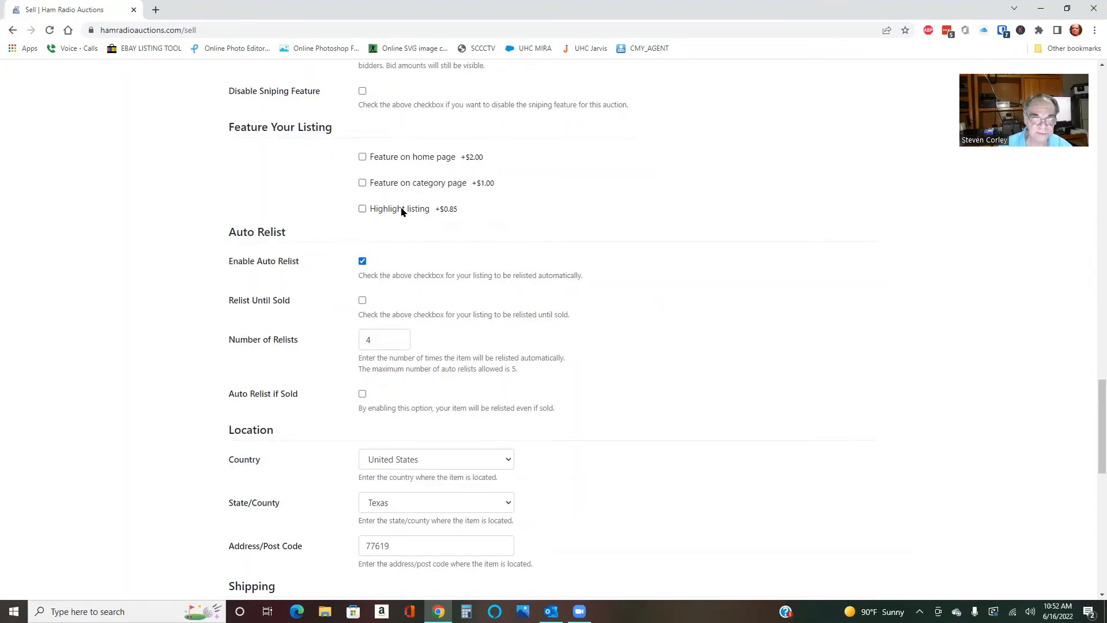
scroll(605, 240, "down", 1)
scroll(604, 240, "down", 2)
scroll(604, 240, "up", 2)
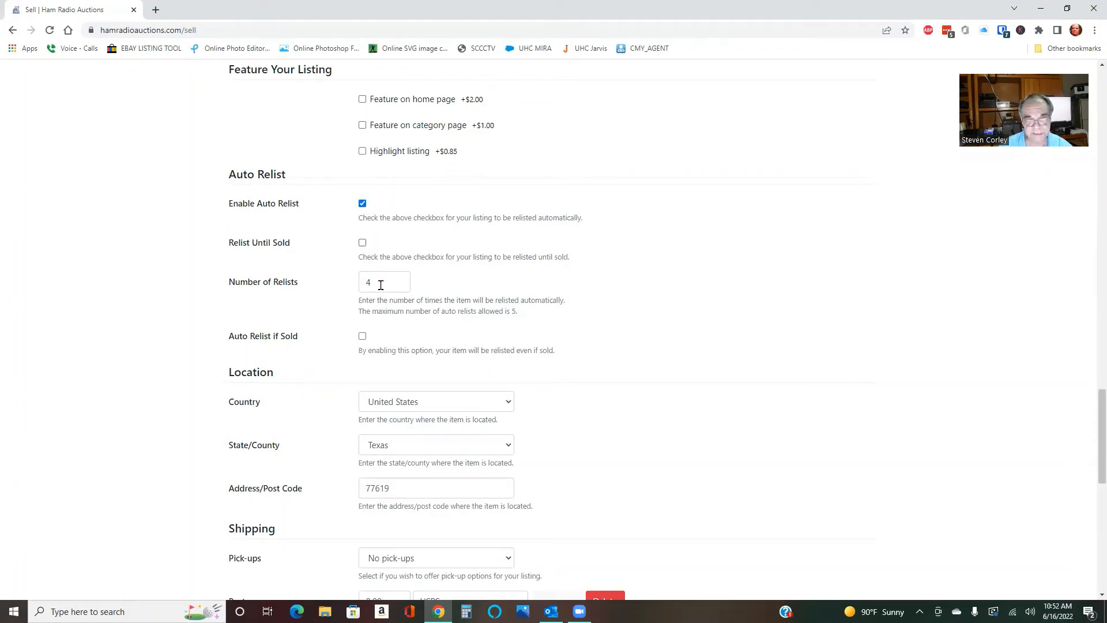
left_click_drag(381, 285, 353, 290)
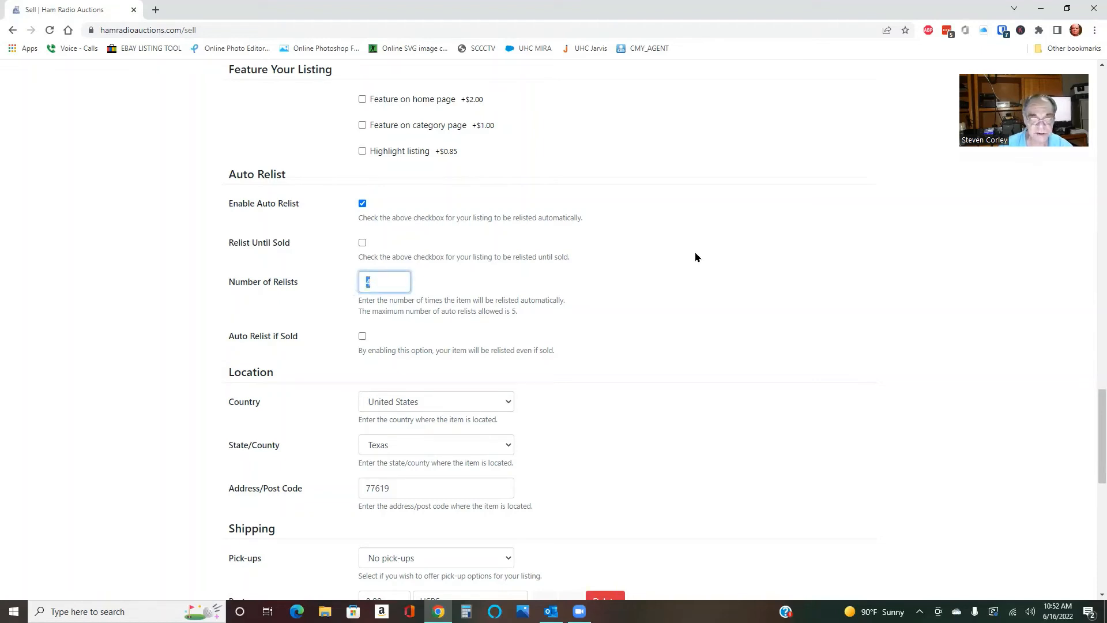
type("3")
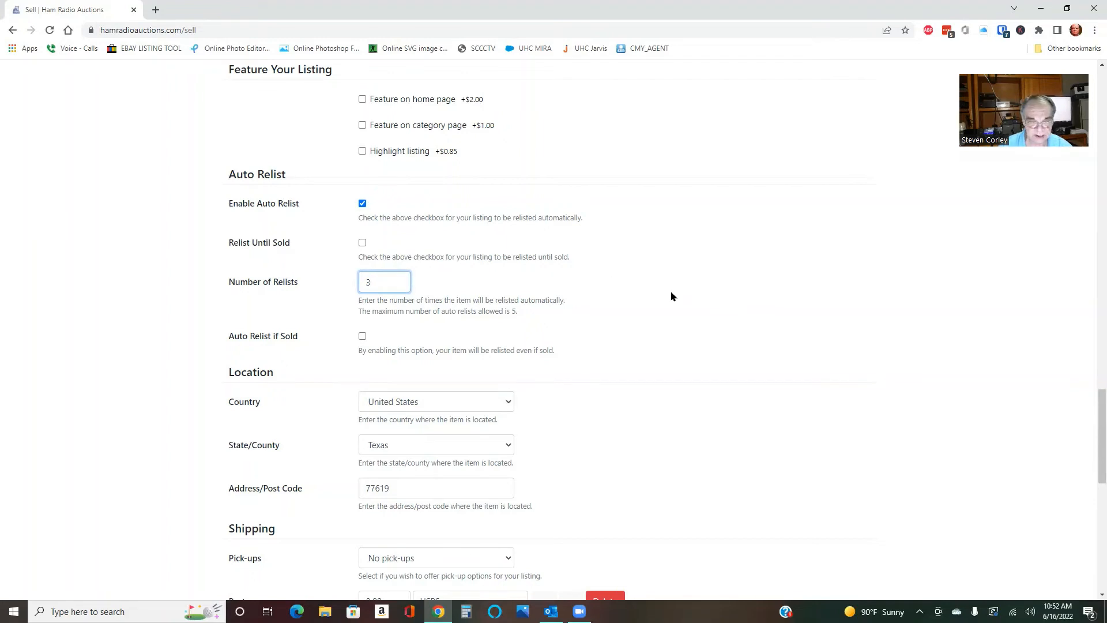
Try enabling Auto Relist if Sold, and turn it off again.
scroll(670, 294, "down", 1)
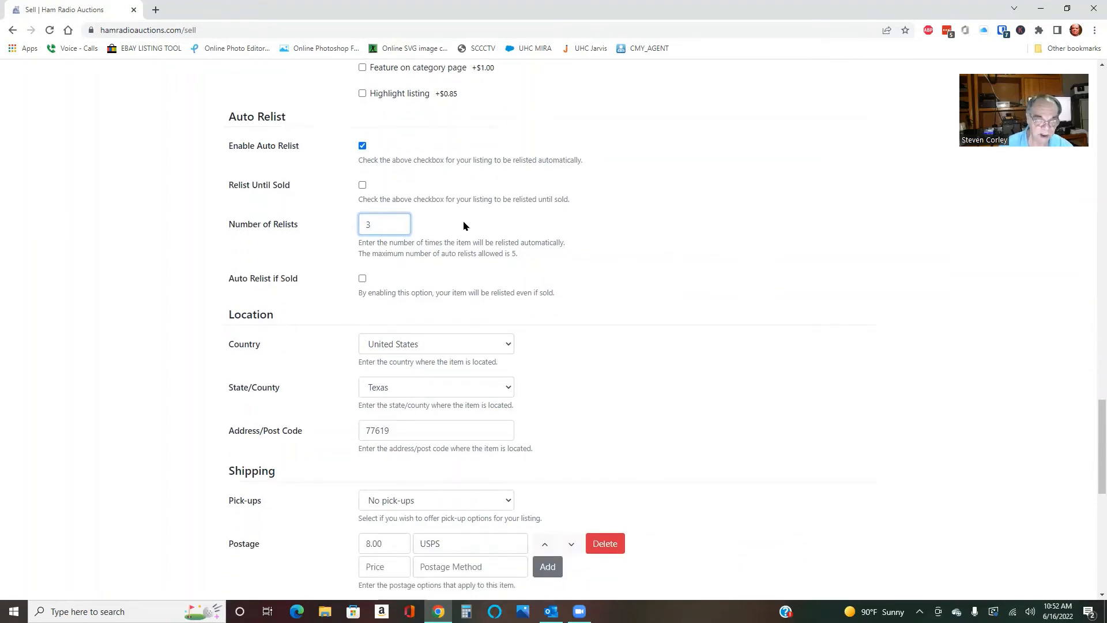
scroll(710, 367, "down", 1)
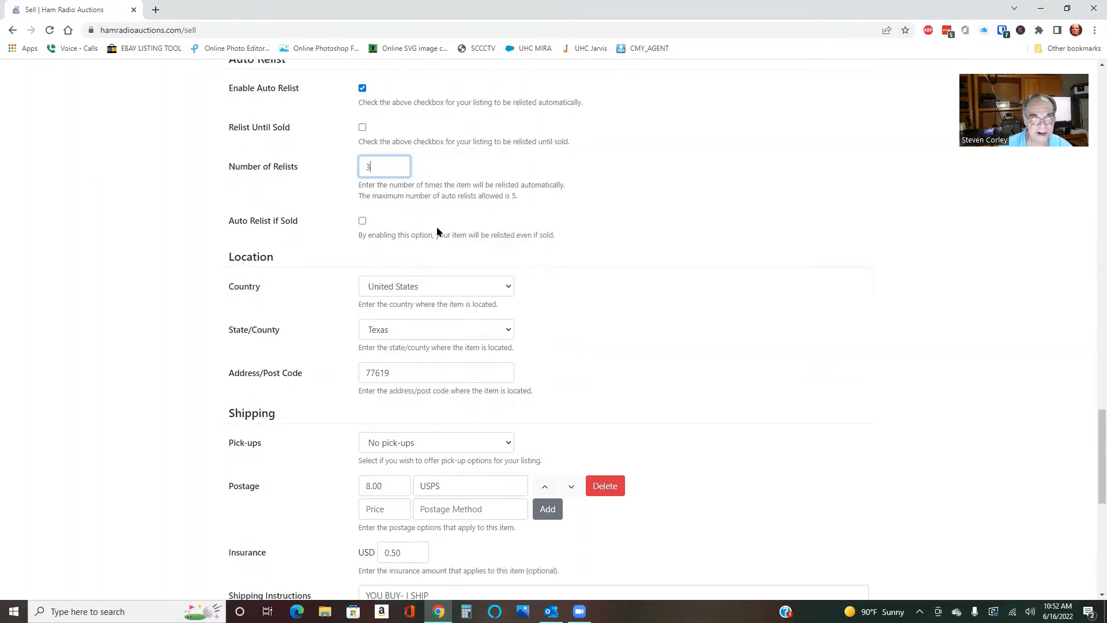
left_click(362, 222)
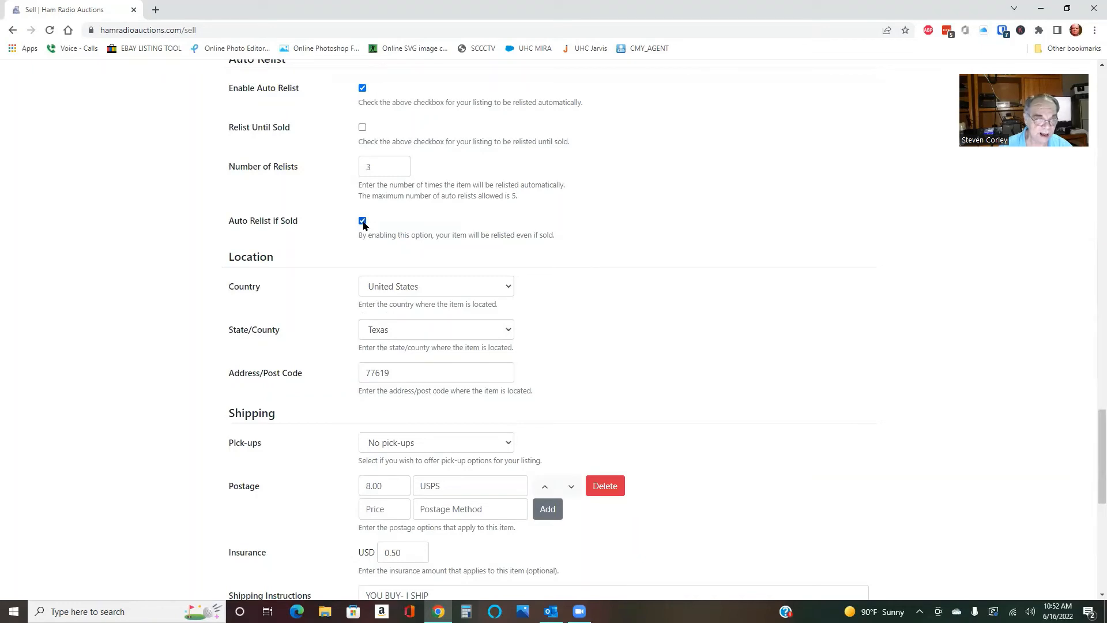
left_click(362, 221)
Review the item location and examine the pick-up options without changing the selection.
scroll(565, 263, "down", 2)
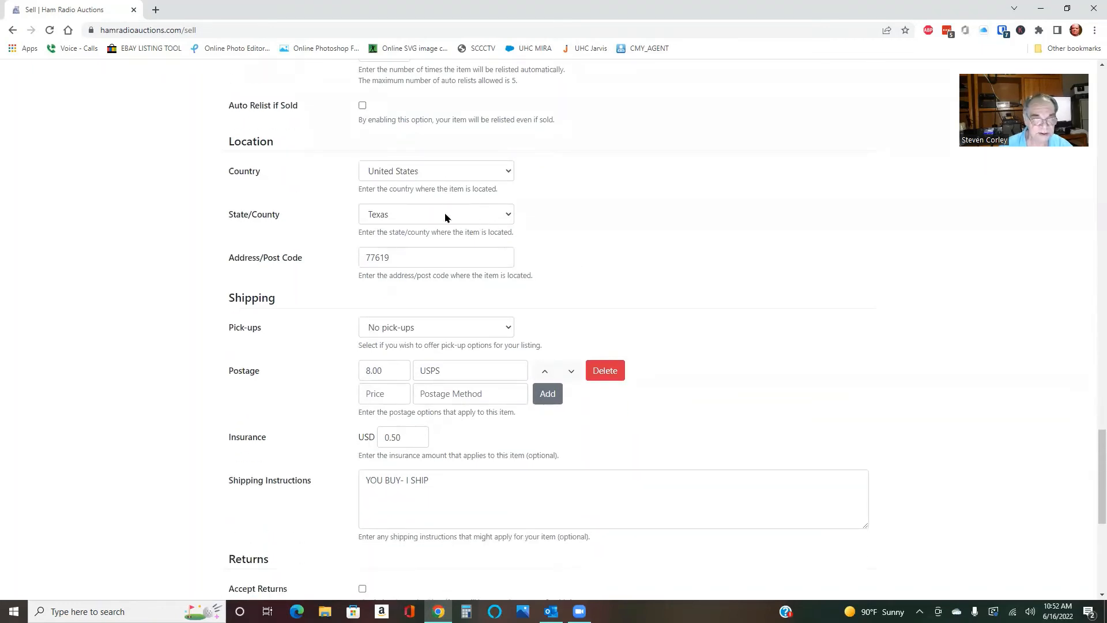
scroll(592, 264, "down", 2)
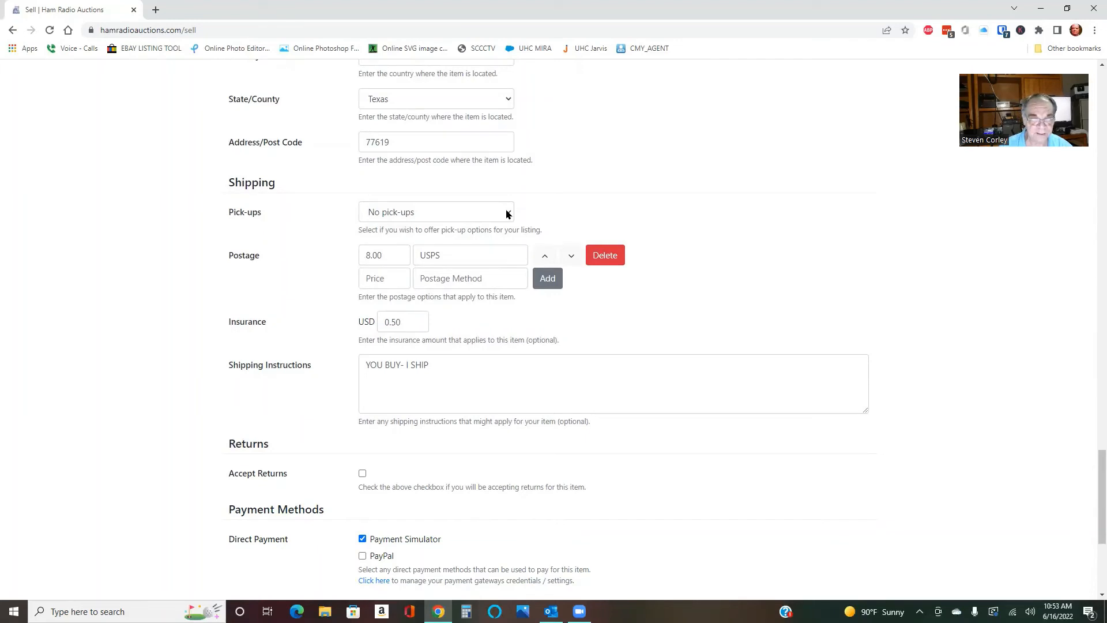
left_click(507, 214)
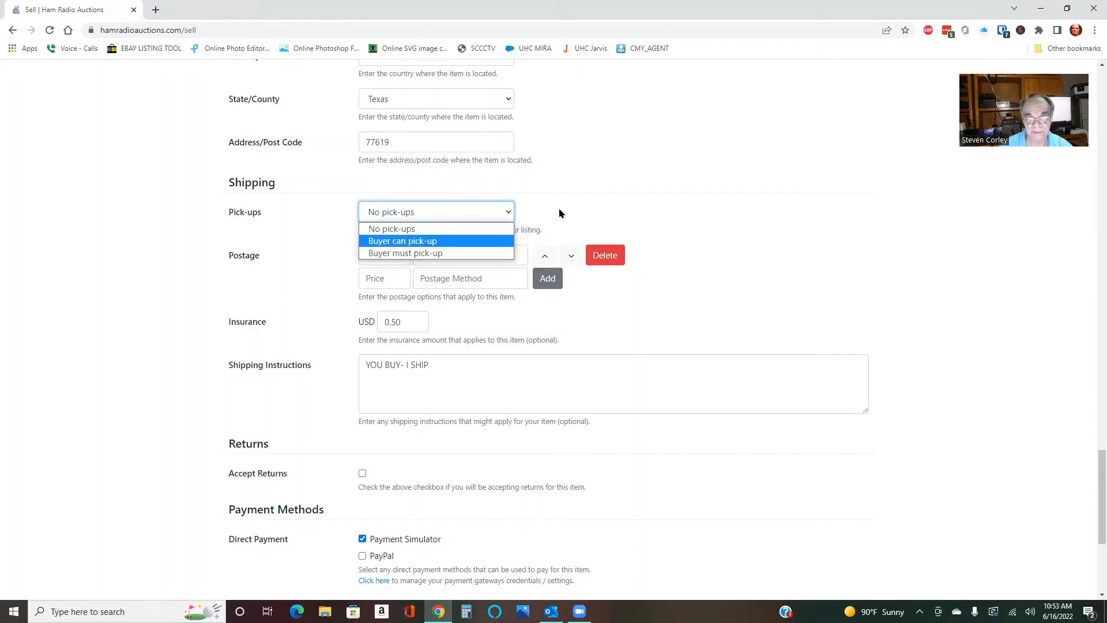
left_click(571, 190)
Add a second postage option for the item with the method UPS at a price of 8.00.
scroll(711, 306, "down", 2)
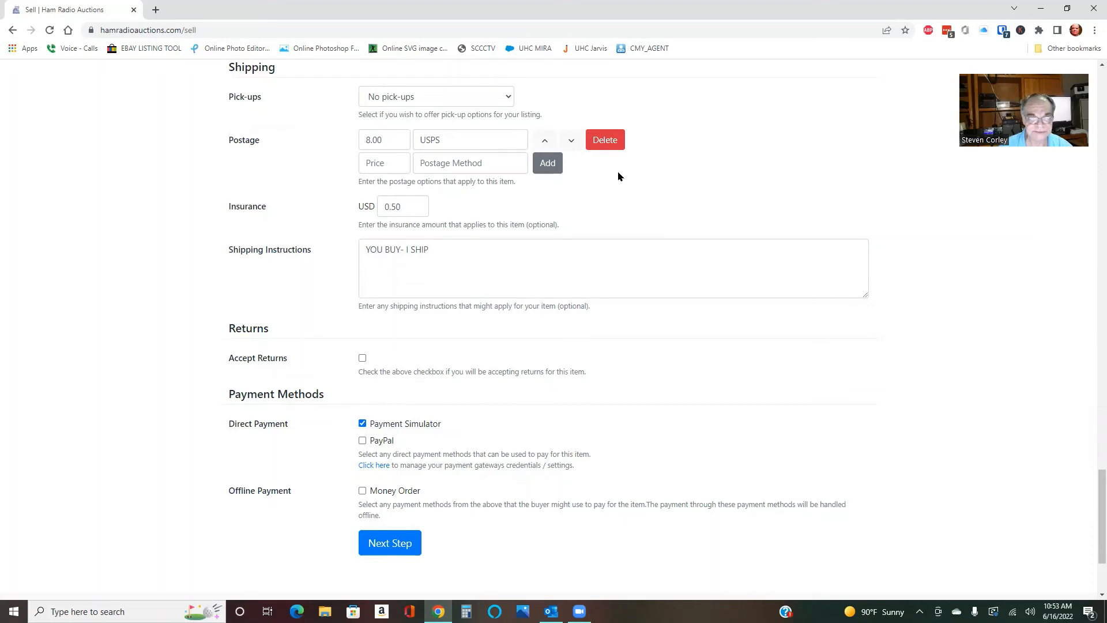
left_click(397, 163)
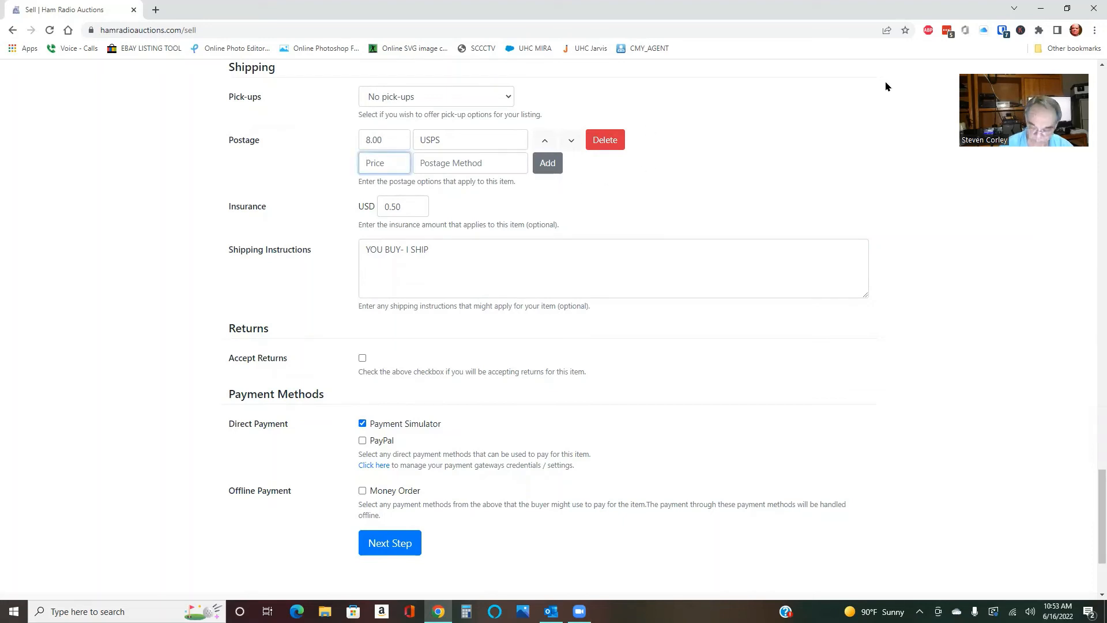
type("8")
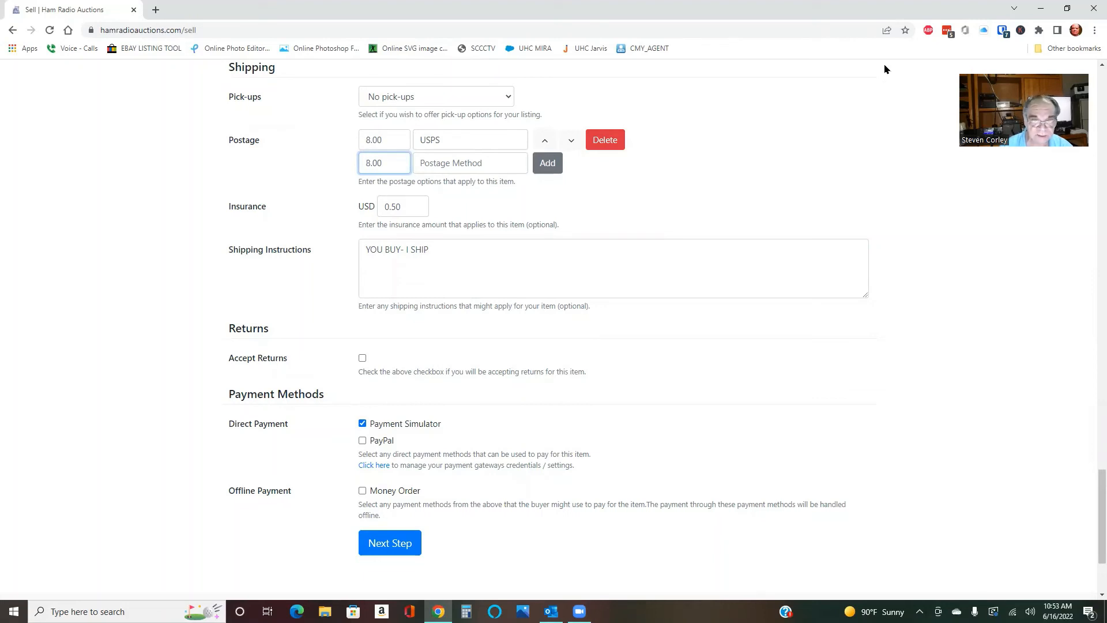
left_click(468, 163)
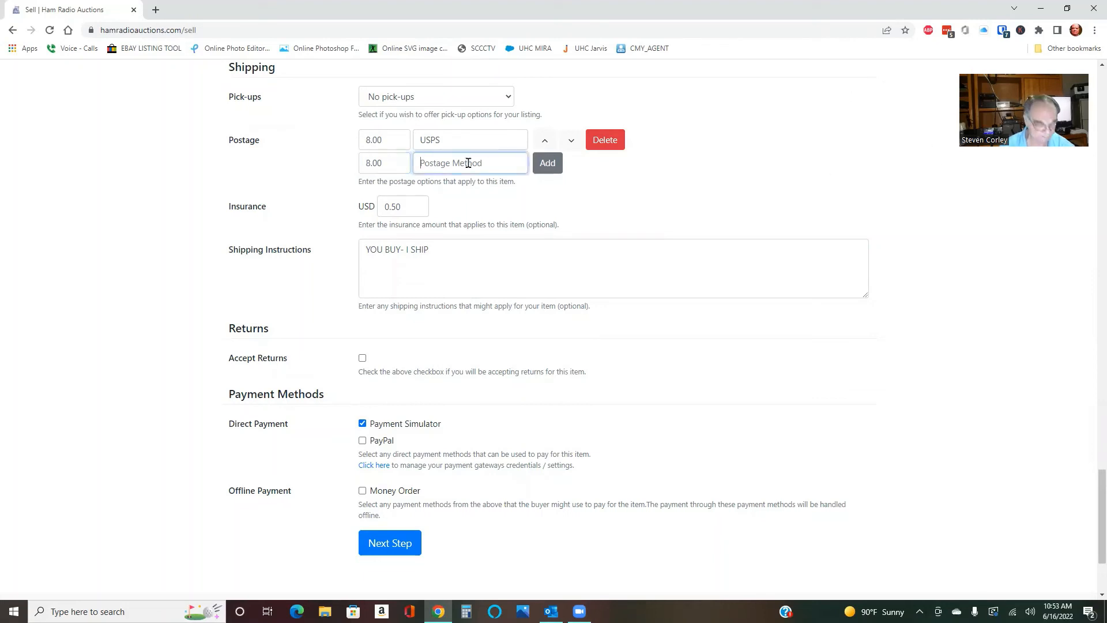
type("U")
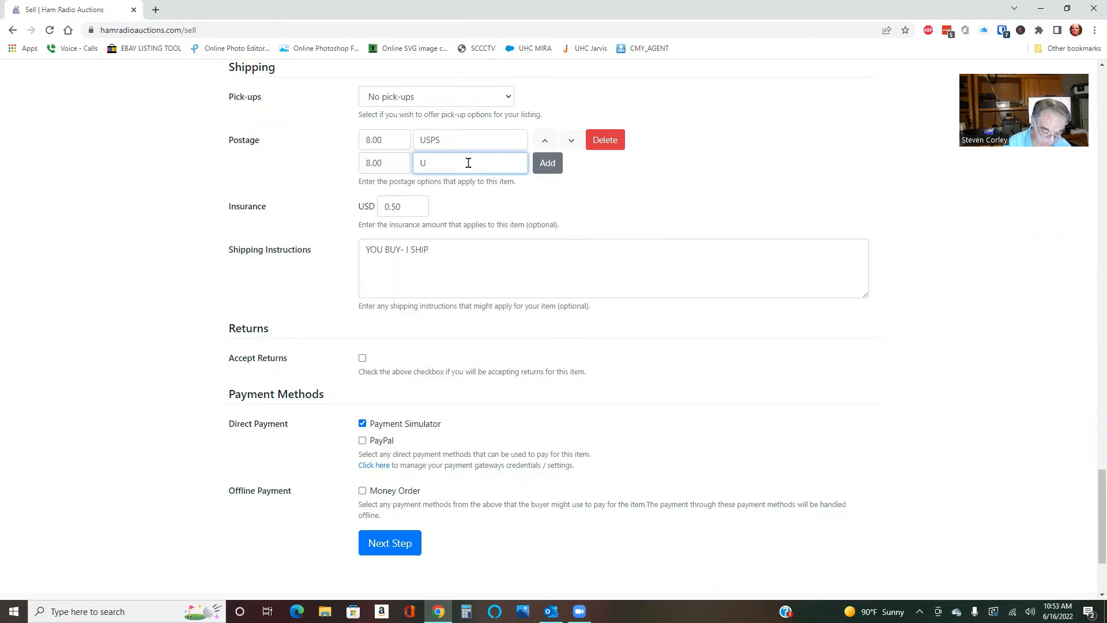
type("PS")
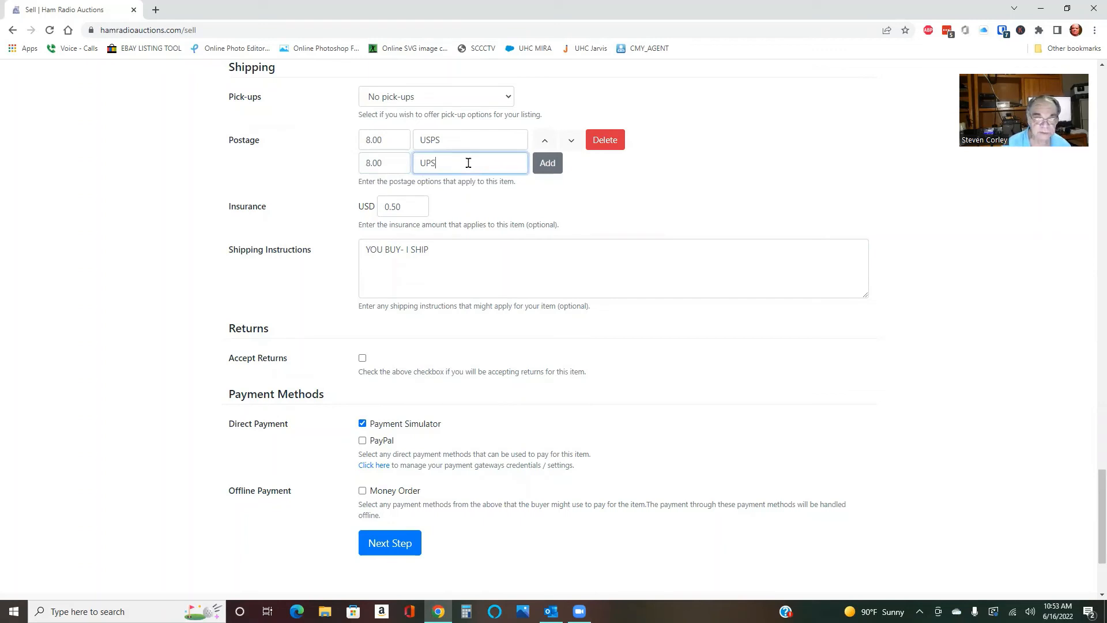
left_click(548, 168)
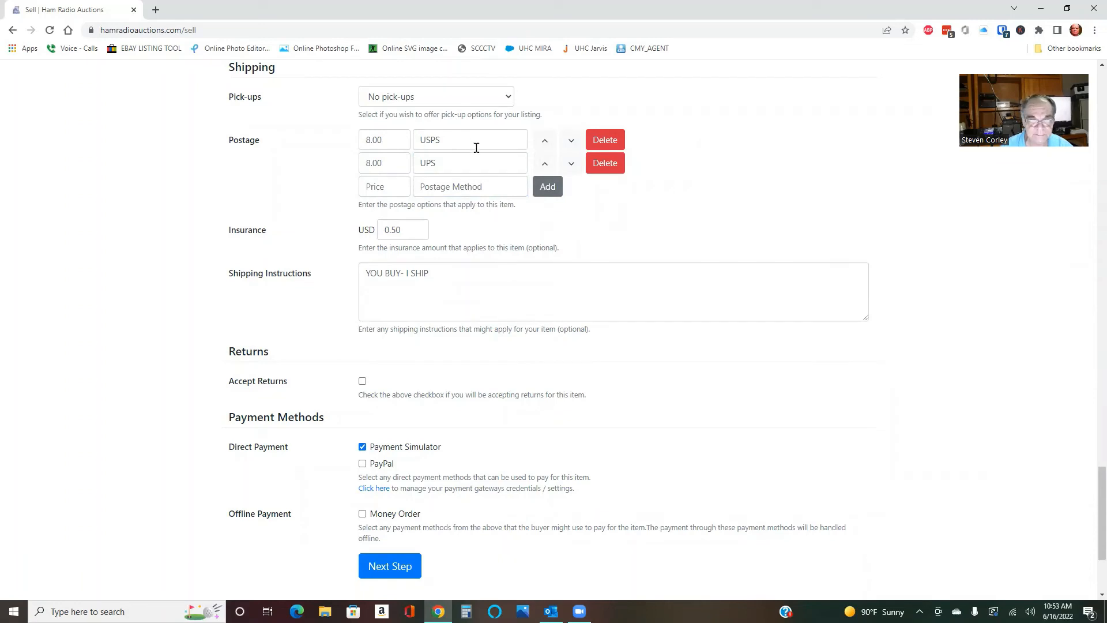
Enable PayPal as a direct payment method and Money Order as an offline payment method.
scroll(763, 257, "down", 2)
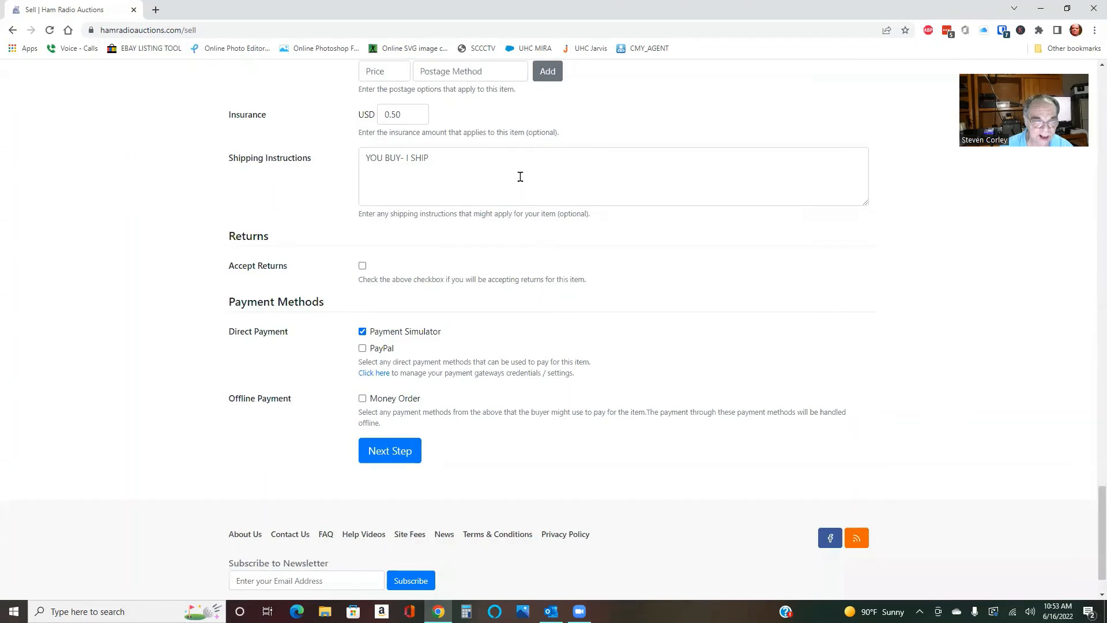
scroll(519, 175, "down", 1)
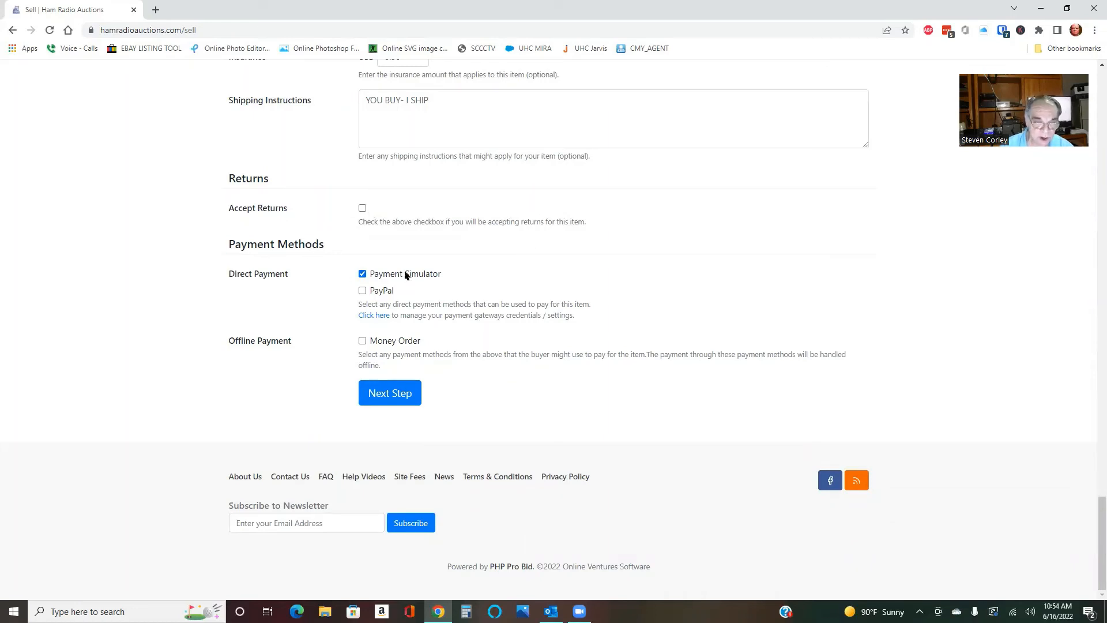
left_click(362, 291)
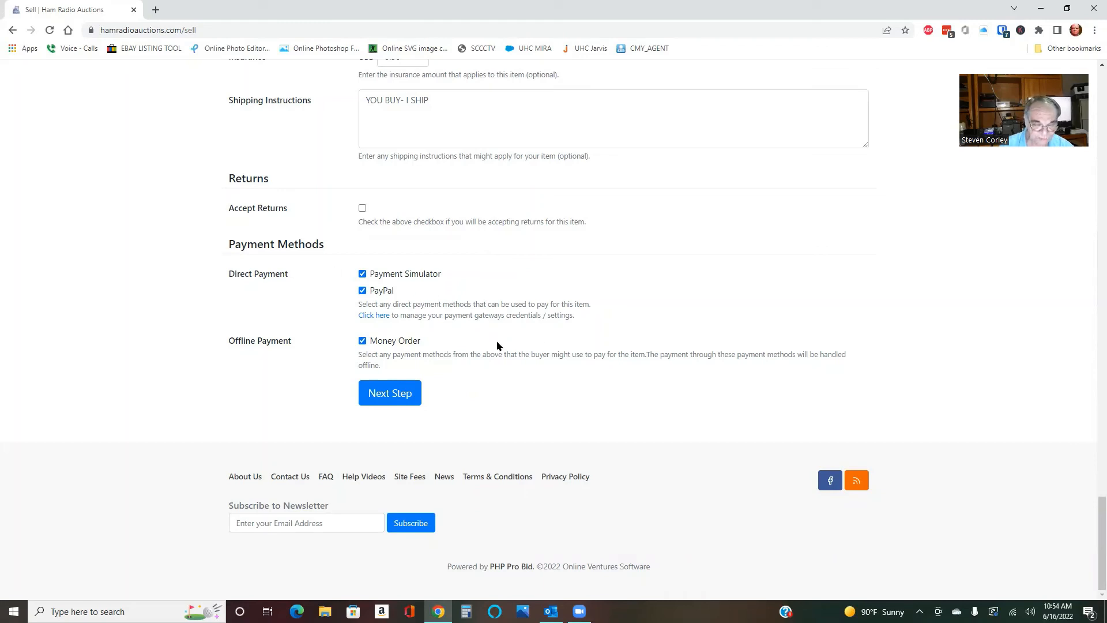
Proceed to the listing preview and review the item's price, image, description and listing setup fees.
left_click(396, 395)
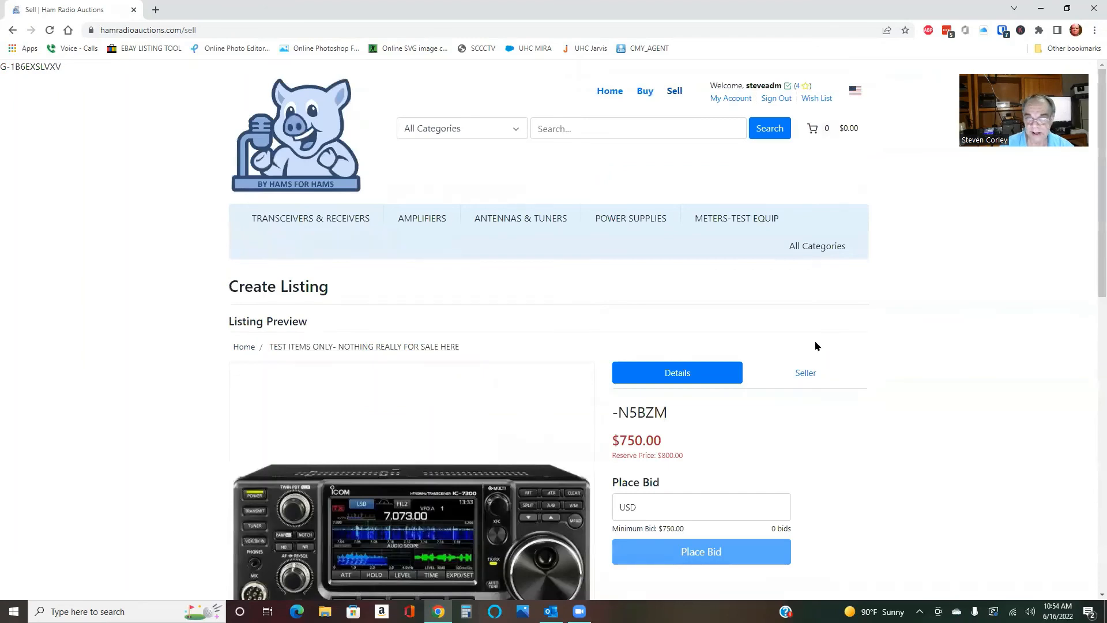
scroll(833, 348, "down", 4)
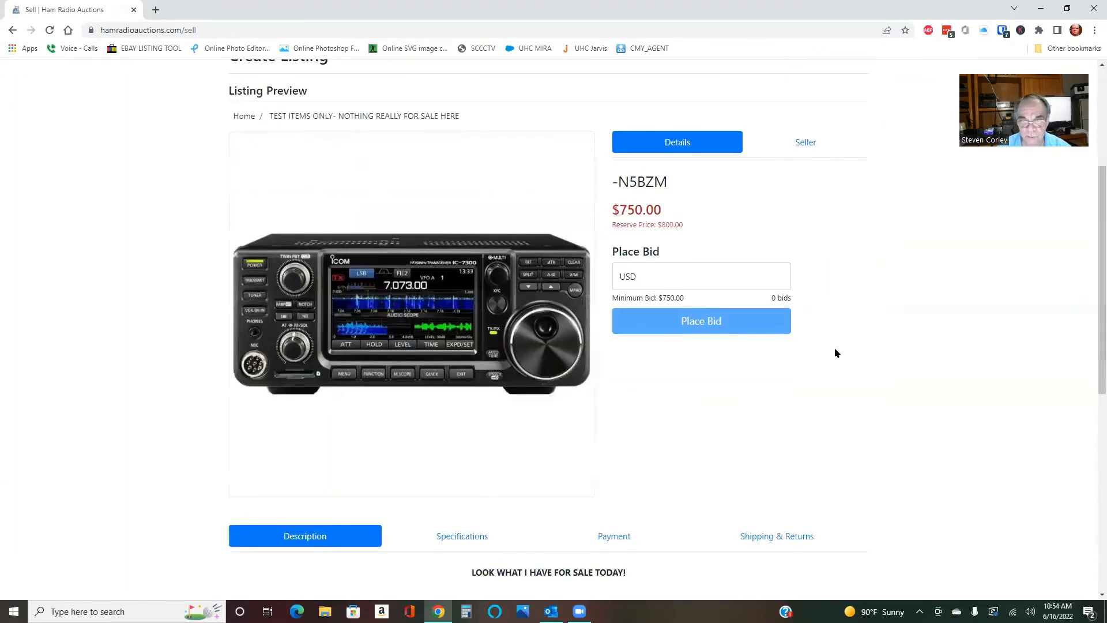
scroll(836, 353, "down", 2)
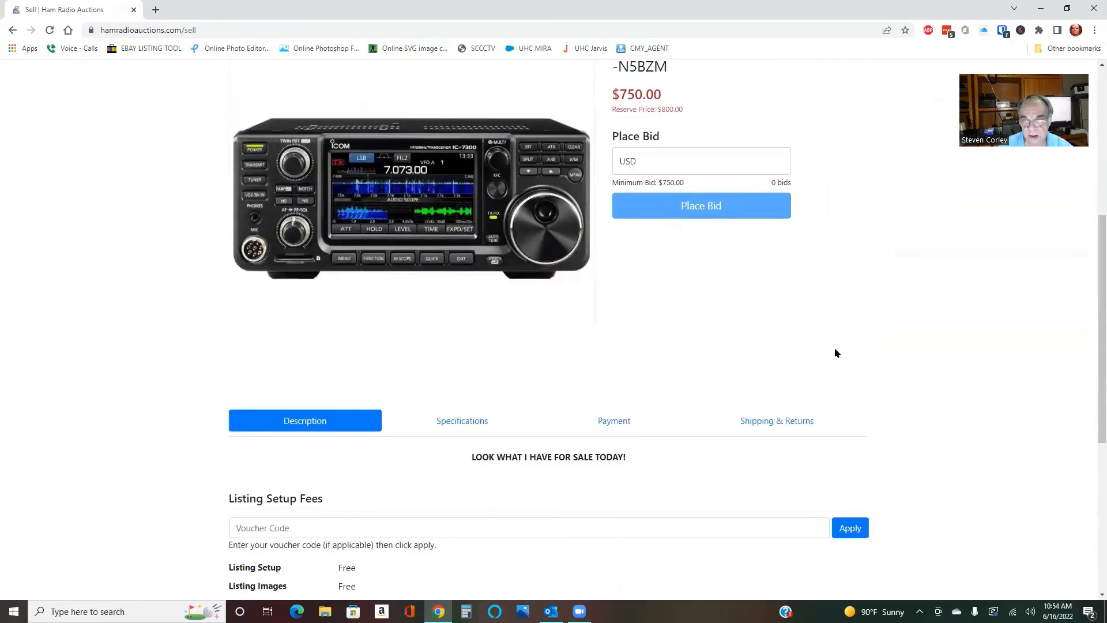
scroll(836, 353, "down", 6)
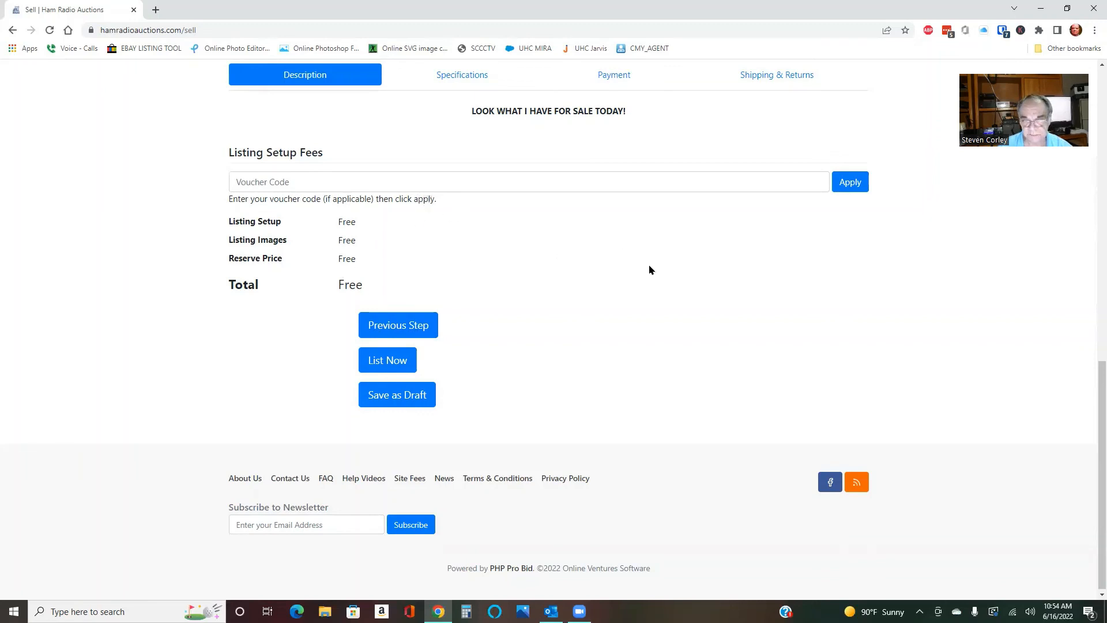
scroll(650, 267, "down", 1)
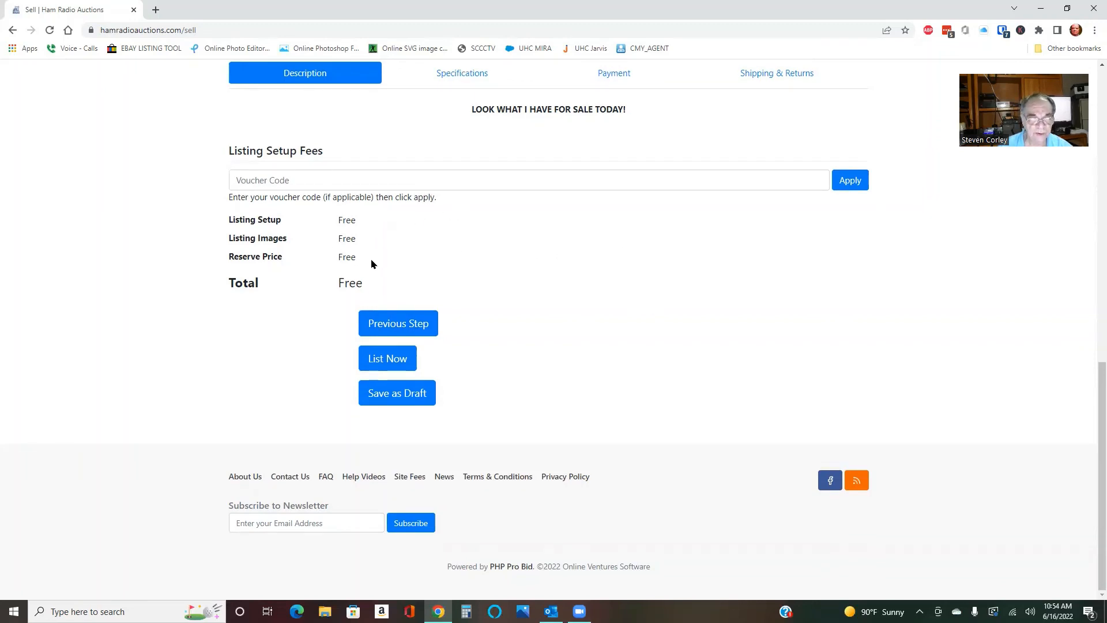